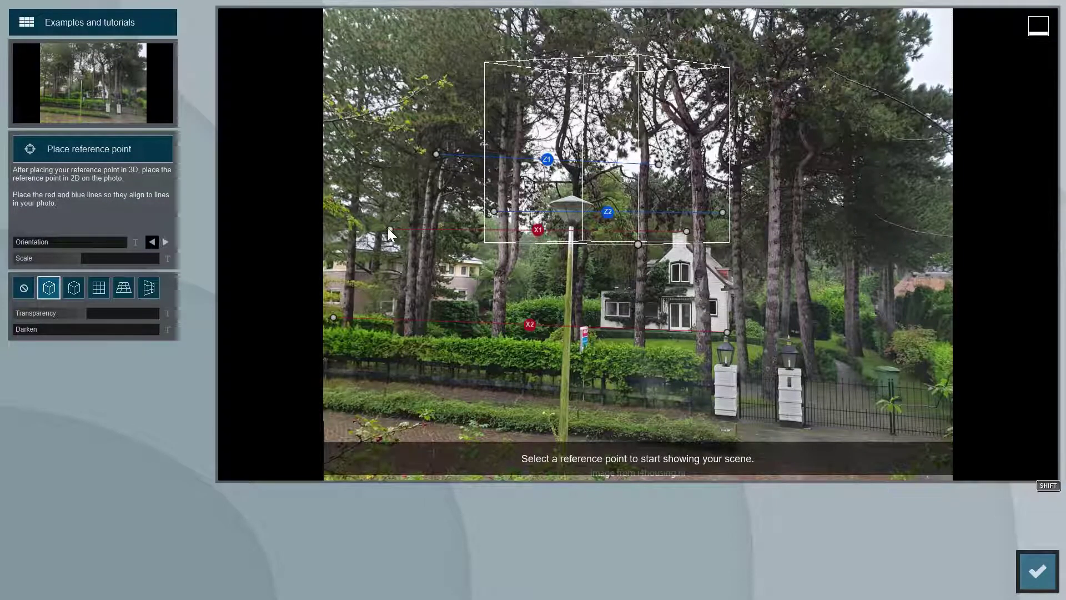
- Align the left end of the upper red guide with the neighbouring building and the lower blue guide with the white house's base
mouse_move(388, 229)
mouse_down()
mouse_move(390, 242)
mouse_move(380, 238)
mouse_up()
drag(494, 212, 727, 332)
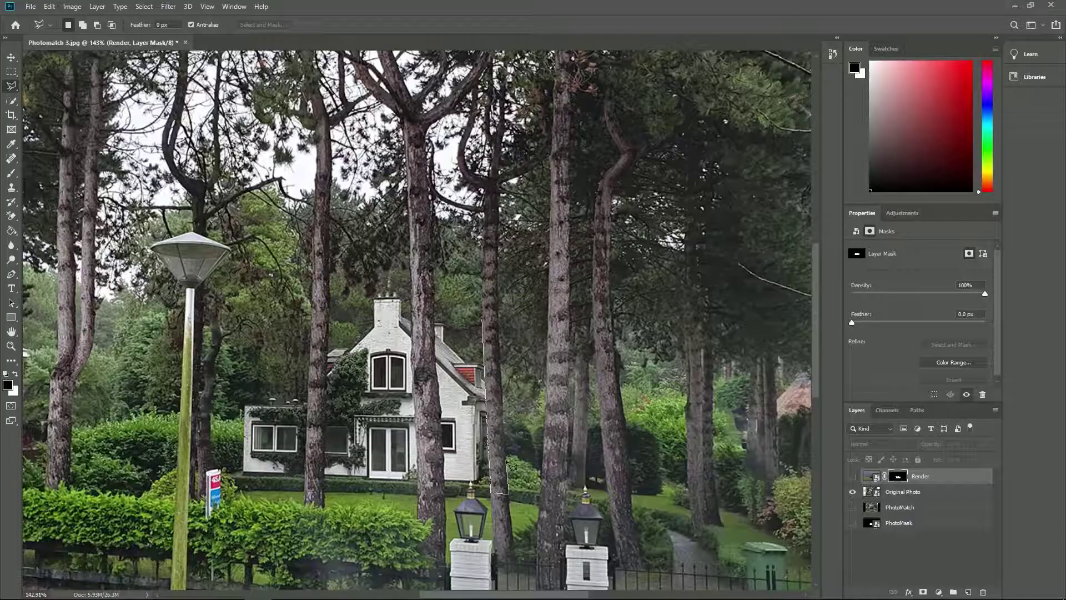
- In Photoshop, close the lasso selection along the trunk beside the house on the Render layer's mask, pick Paint Bucket, and show the Render layer
click(488, 327)
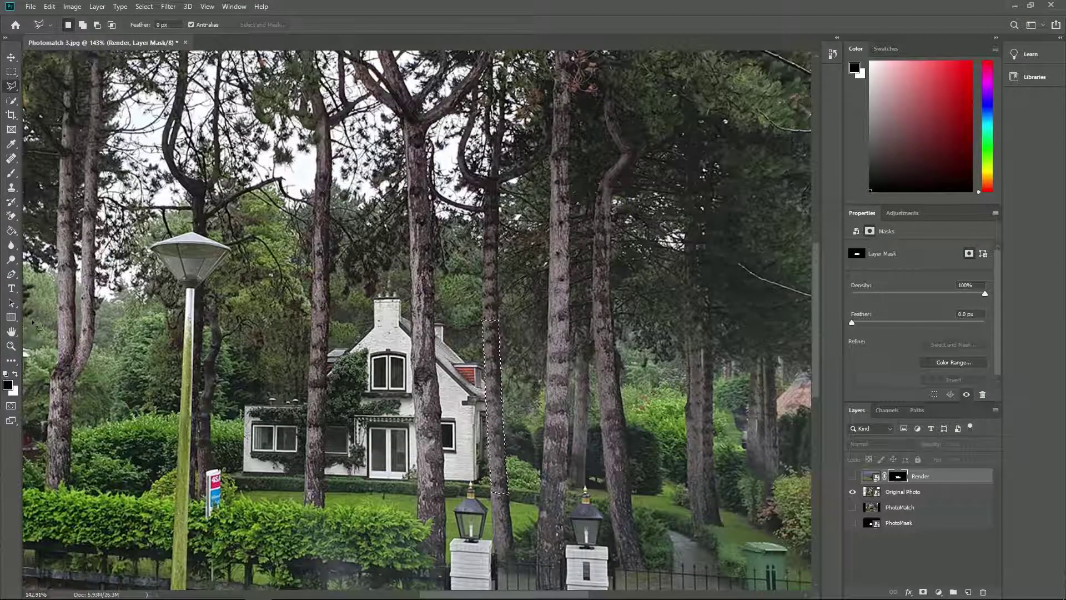
key(g)
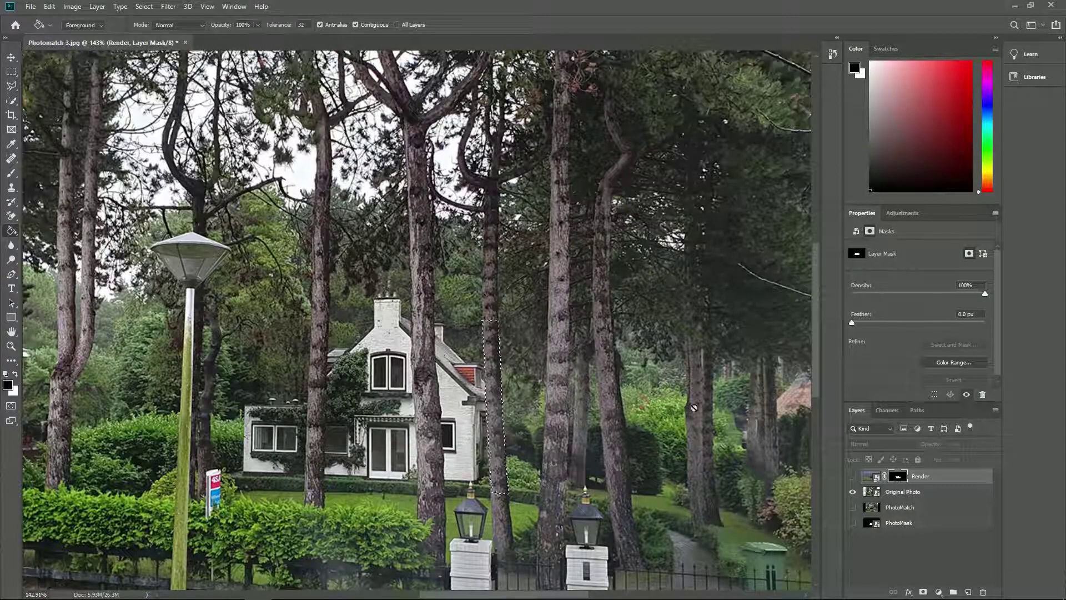
click(853, 475)
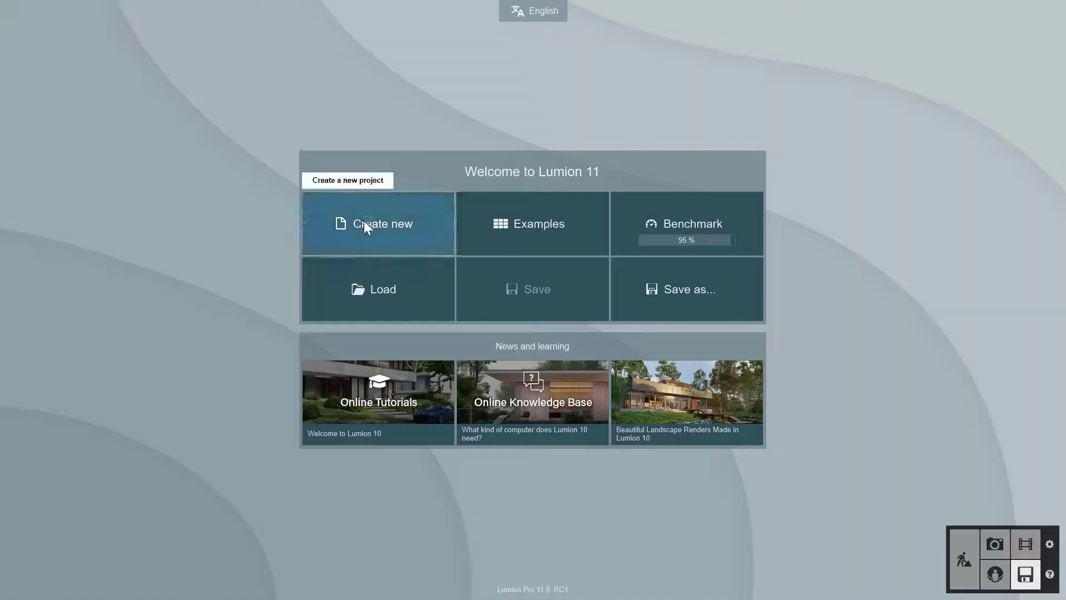
- In Lumion, create a plain environment project and place the imported Van Mannen model at the scene origin
click(365, 221)
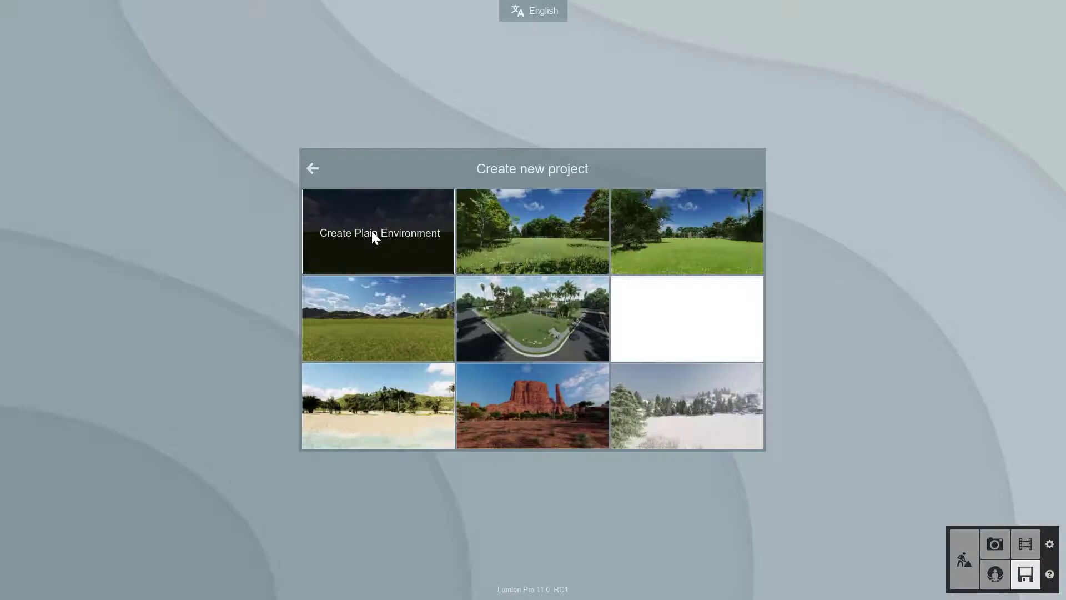
click(371, 231)
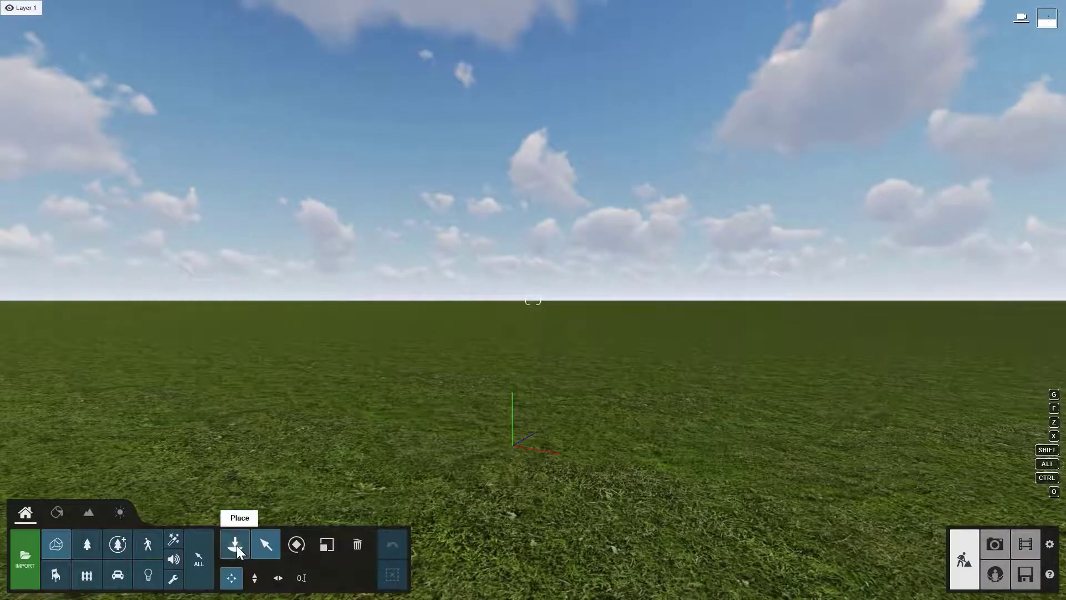
click(236, 545)
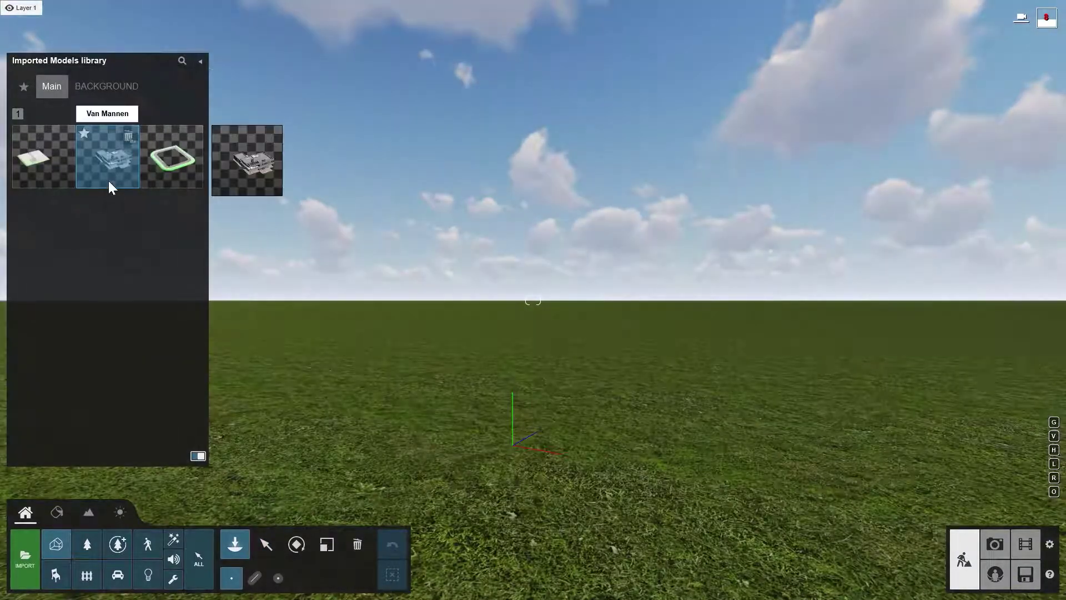
click(108, 181)
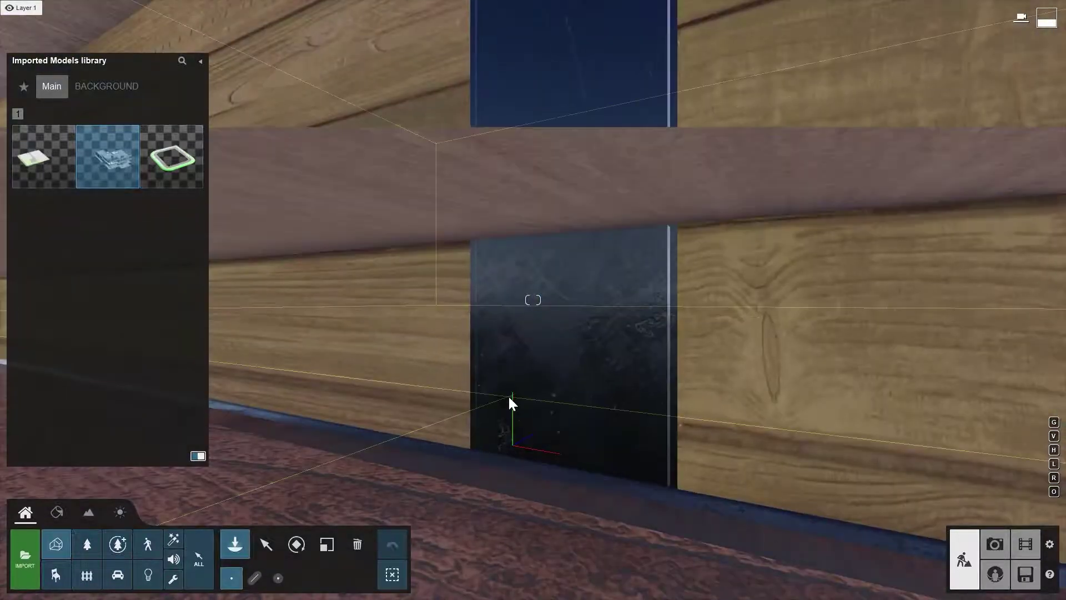
click(266, 544)
key(s)
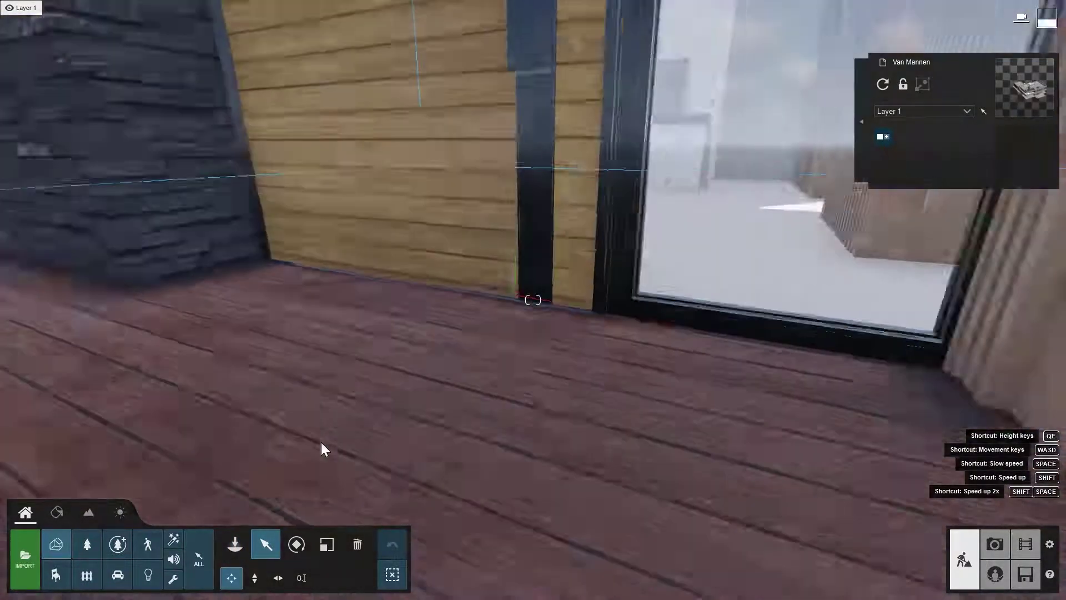
key(s)
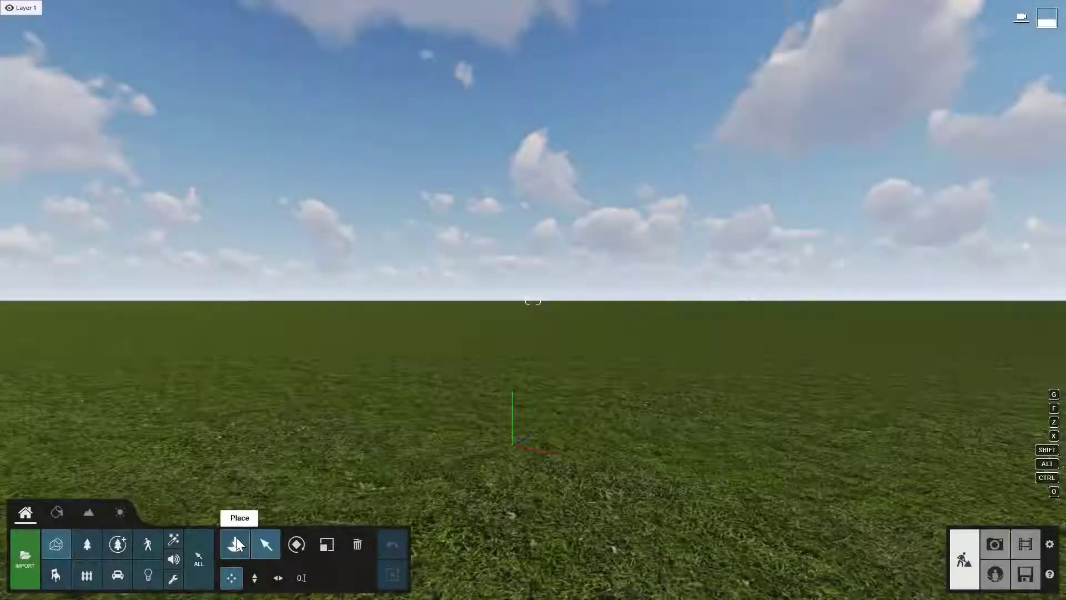
- Load the example project showing the white modern house with long balconies beside a street
click(235, 539)
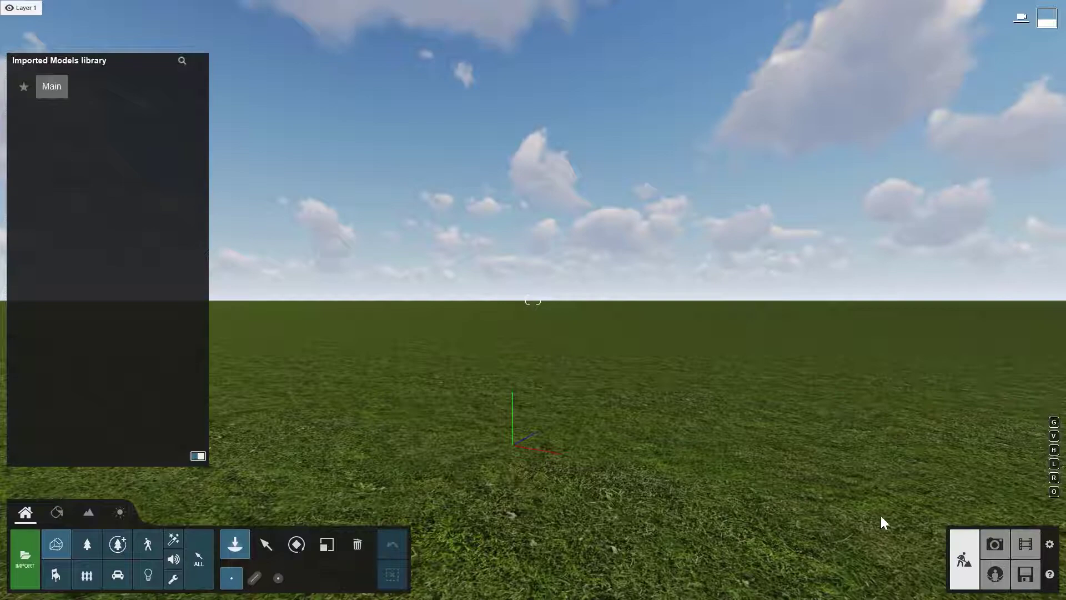
click(1024, 574)
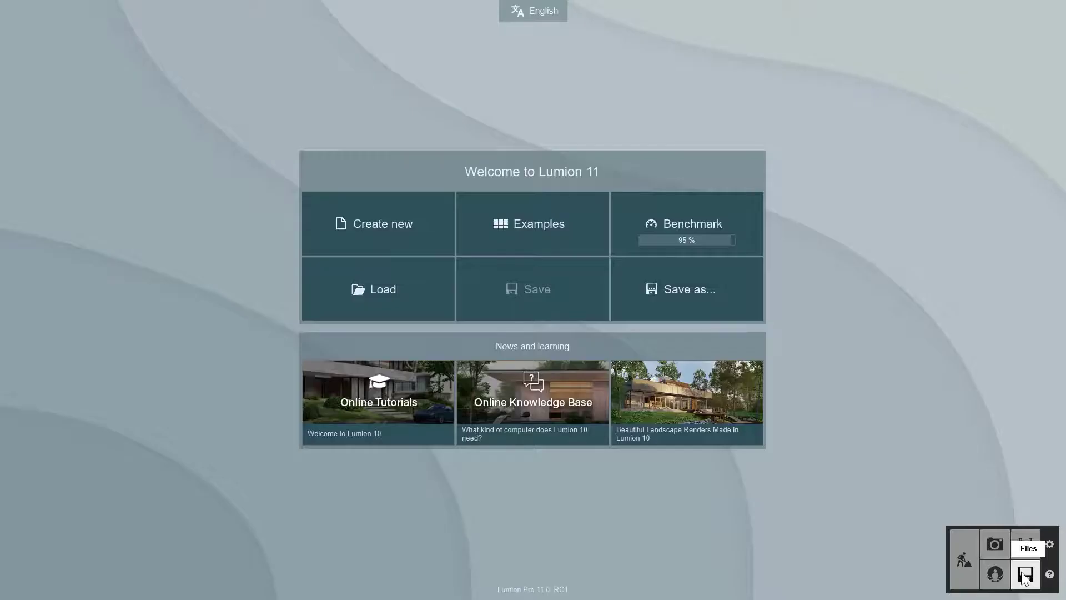
click(505, 217)
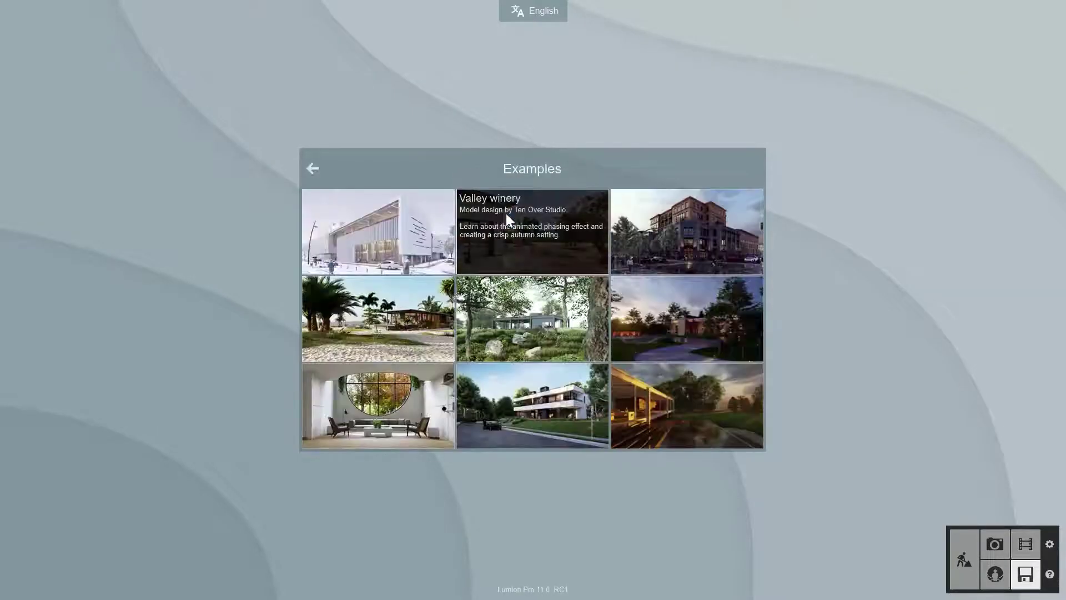
click(515, 402)
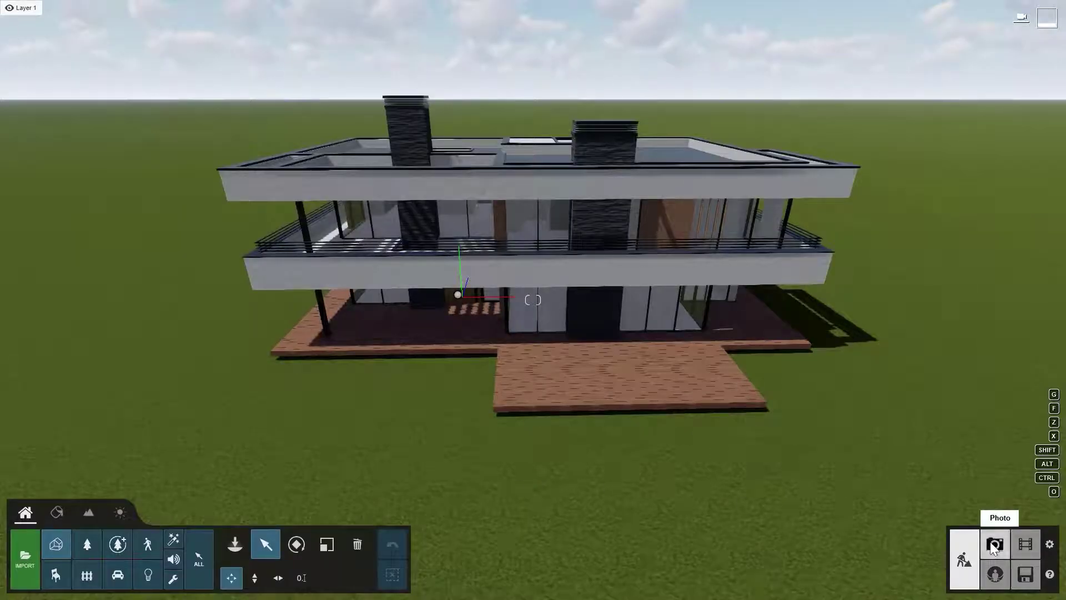
- Store the current house view as the first photo and add the Photo Matching effect to it
click(990, 543)
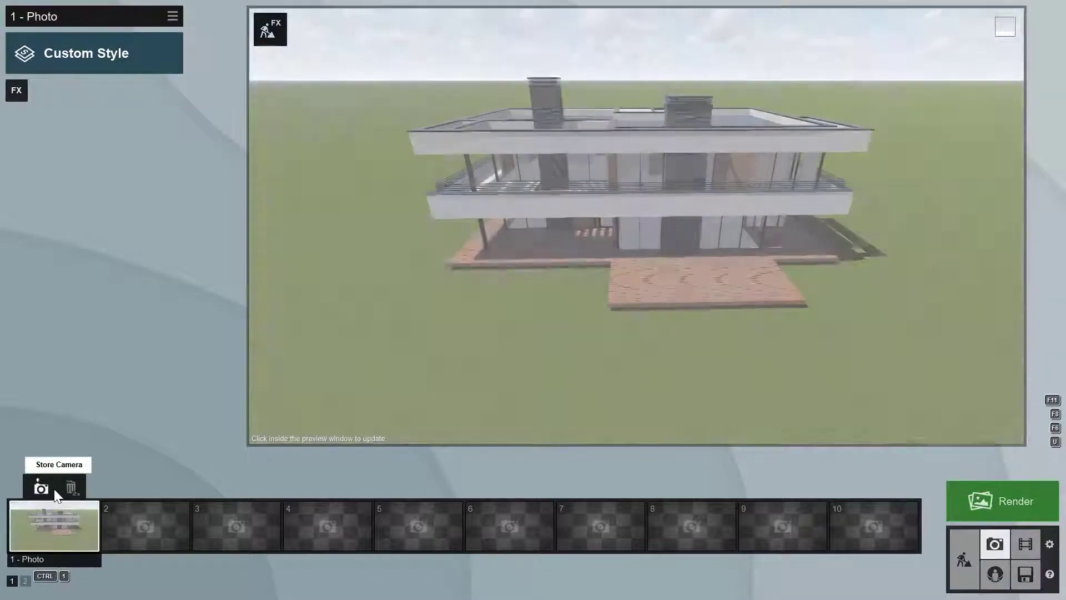
click(54, 488)
click(16, 91)
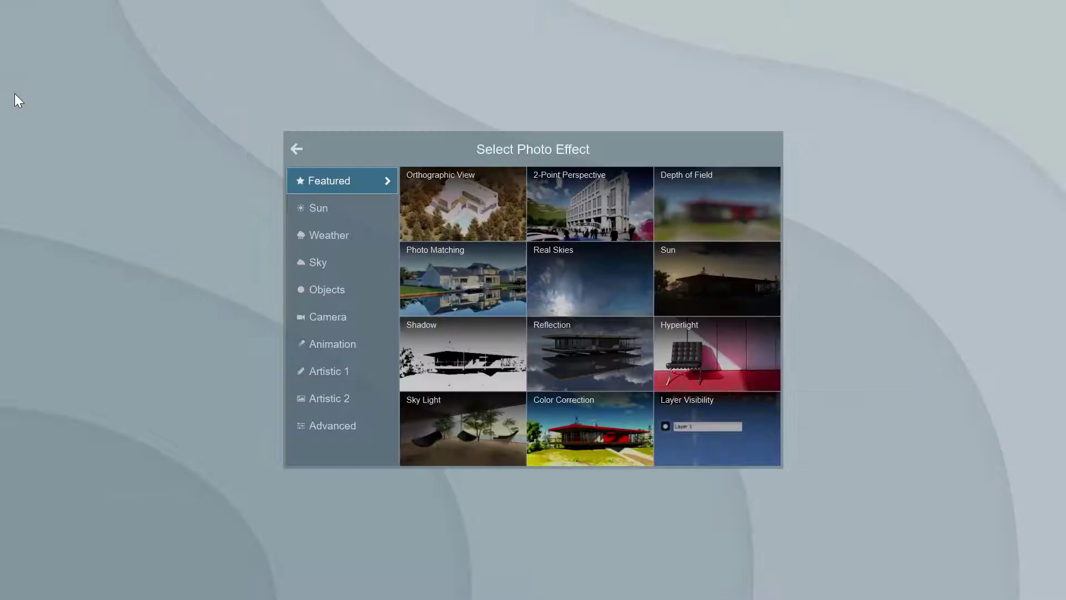
click(468, 265)
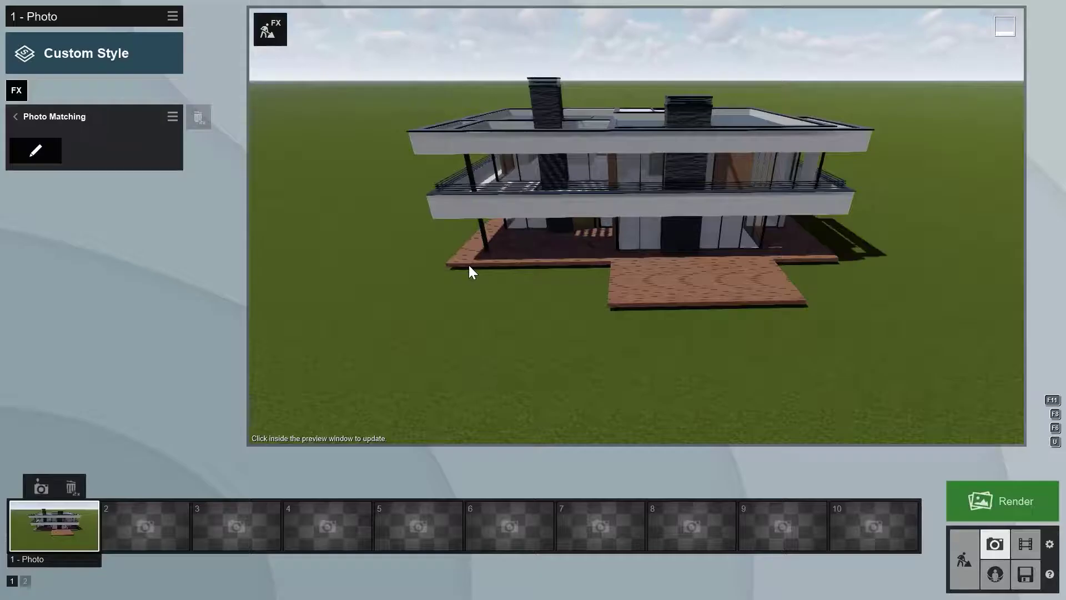
- Edit the Photo Matching effect, load the waterfront house example, and replace its picture with Photomatching Tutorial 3.jpg
click(45, 154)
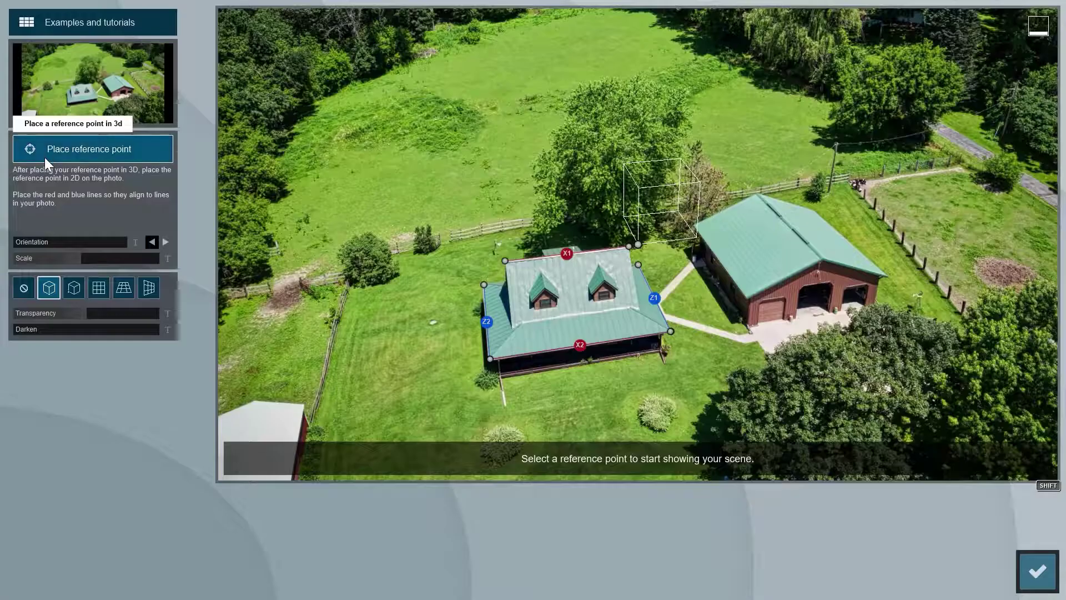
click(86, 25)
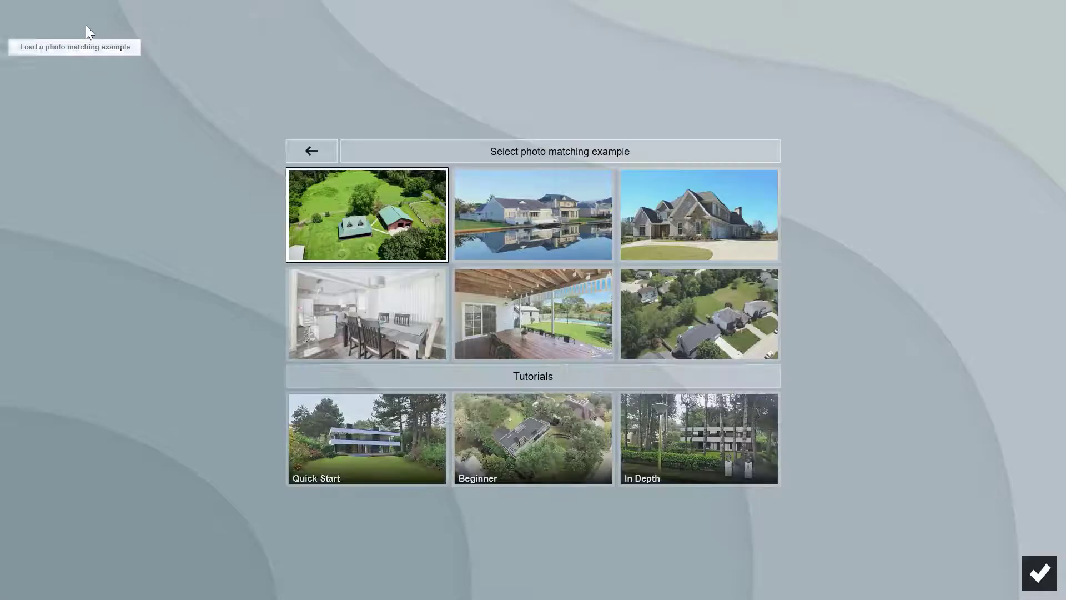
click(489, 209)
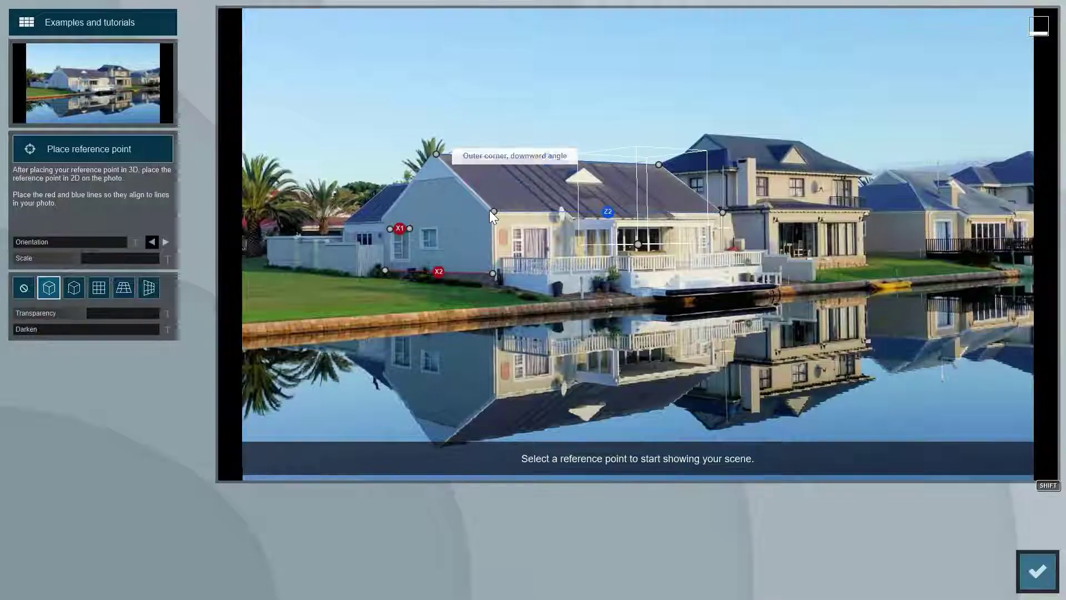
click(105, 103)
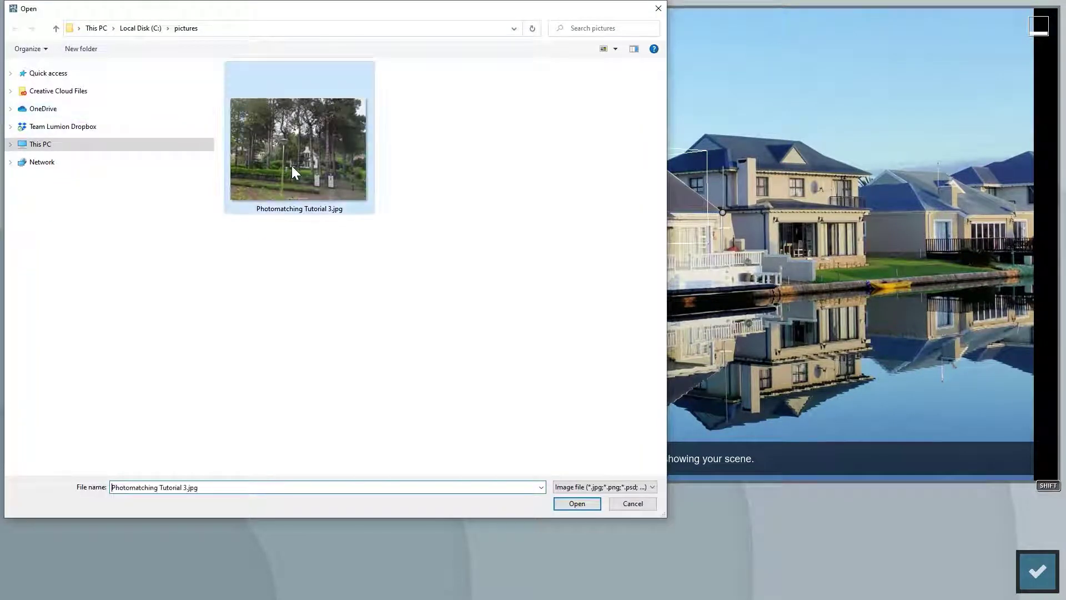
double_click(292, 165)
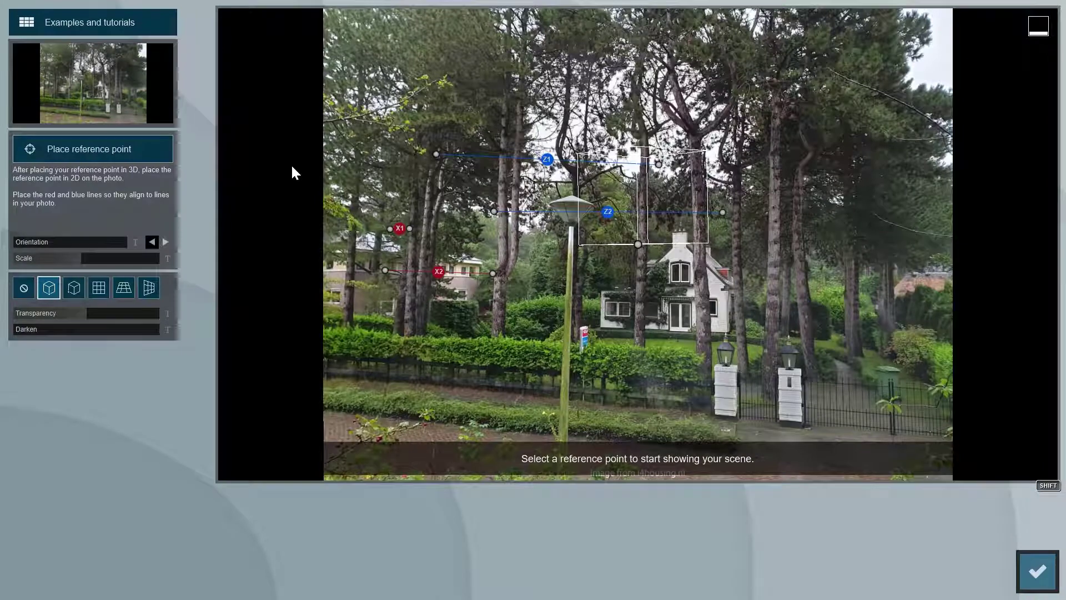
- Stretch red guides X1 and X2 from the building on the left to the white house's chimney top and right base corner
drag(492, 273, 727, 332)
drag(381, 301, 333, 317)
drag(409, 229, 686, 231)
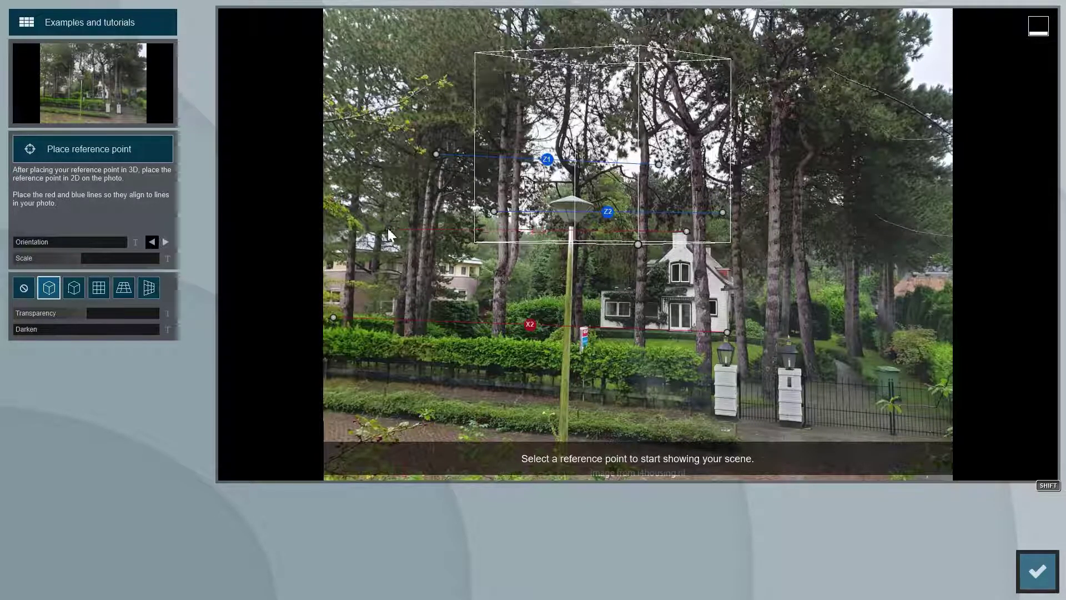
mouse_move(389, 228)
mouse_down()
mouse_move(390, 241)
mouse_move(380, 239)
mouse_up()
- Align blue guide Z2 from the house's base corner toward the trees behind, and Z1 from the chimney down to the green bin
drag(493, 211, 727, 332)
drag(723, 213, 797, 273)
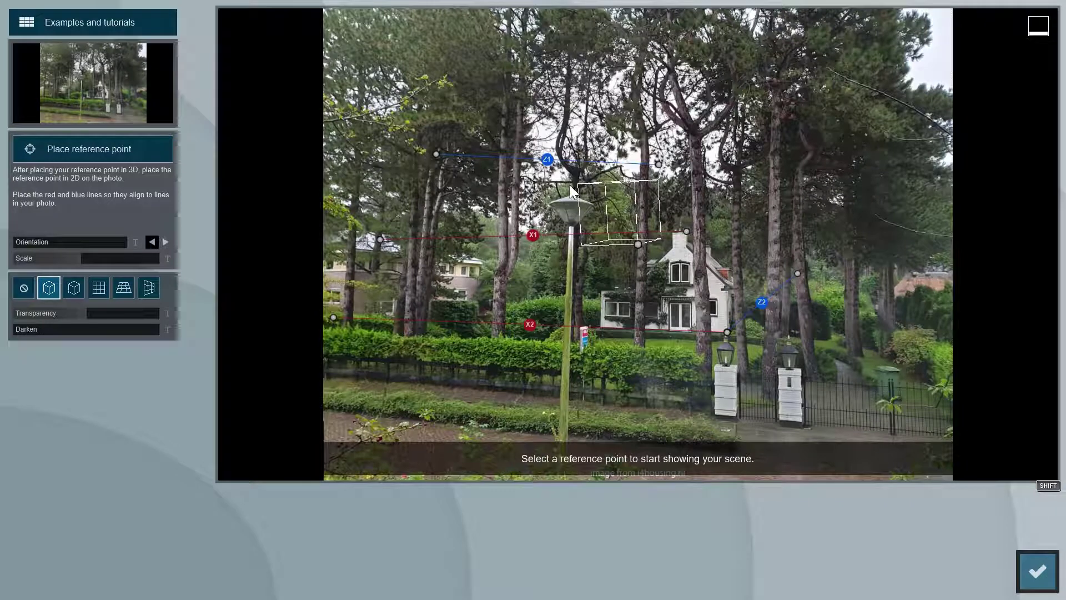
drag(436, 155, 678, 231)
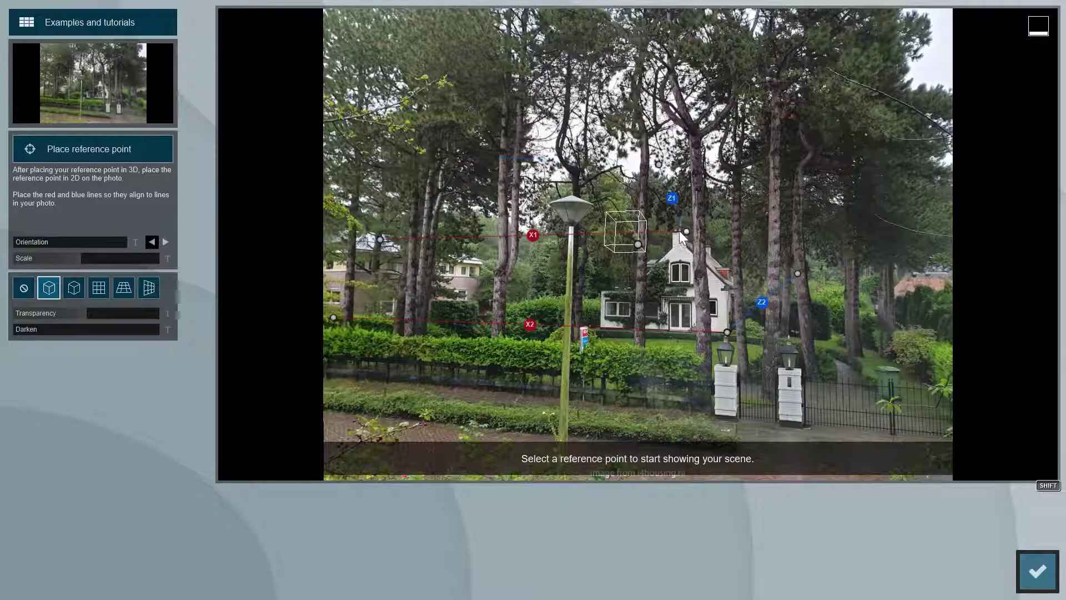
drag(756, 273, 900, 361)
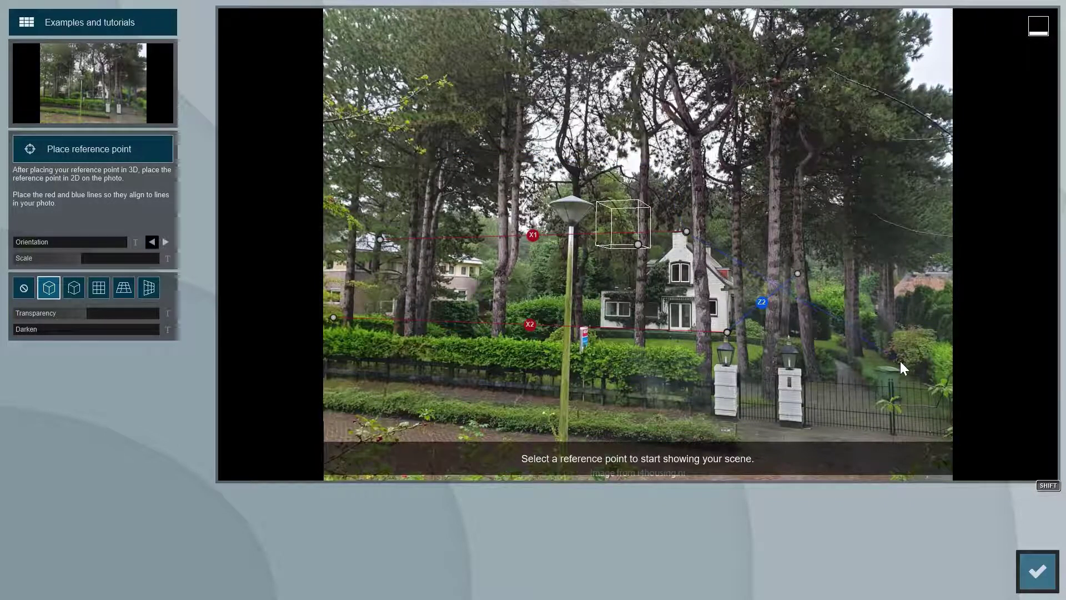
- Place the 3D reference point on the wooden deck near the base of the house's front-left corner column
click(90, 149)
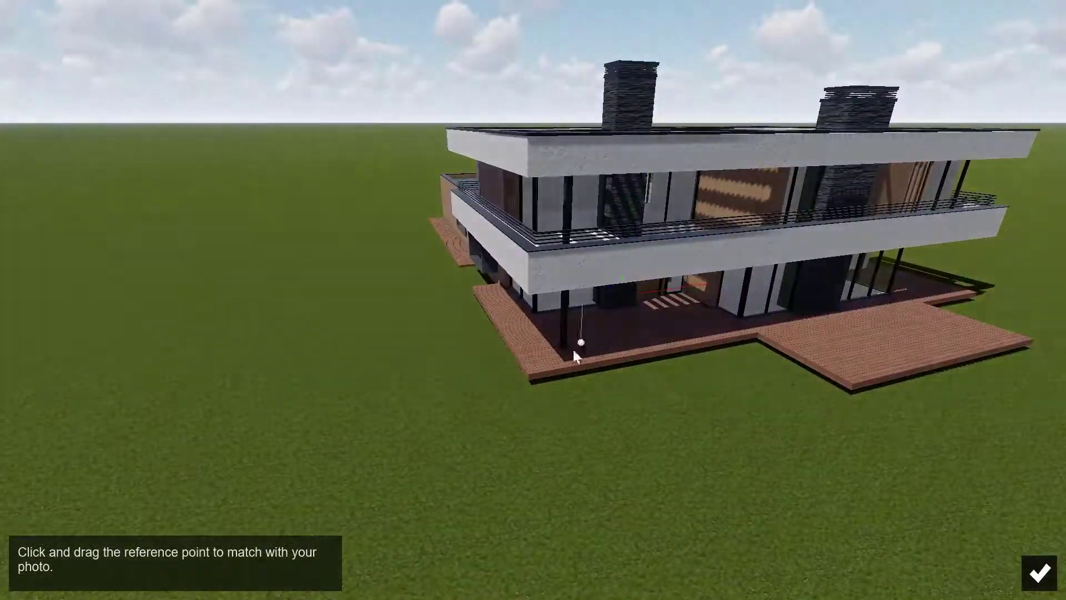
click(1039, 572)
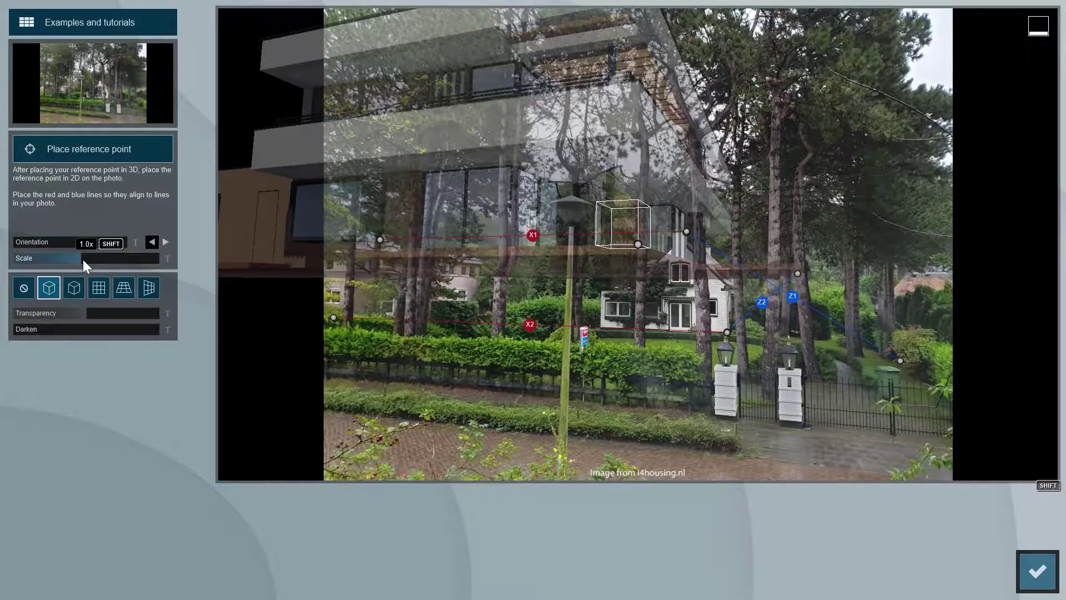
- Reduce the model's scale and move the reference point in the photo to the top of the hedge beside the lamppost
drag(83, 259, 71, 259)
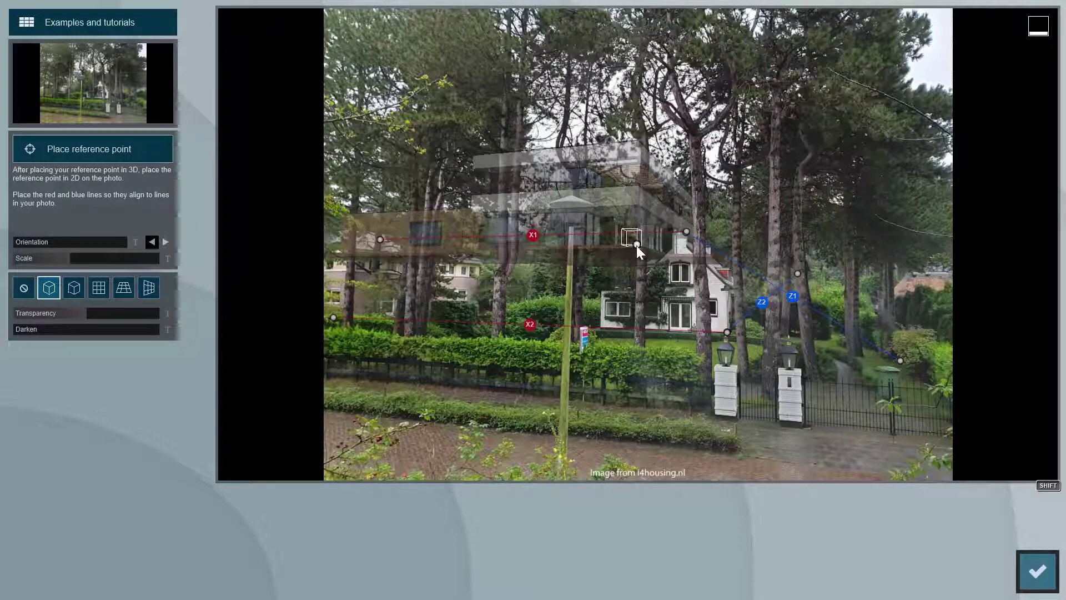
drag(636, 245, 581, 330)
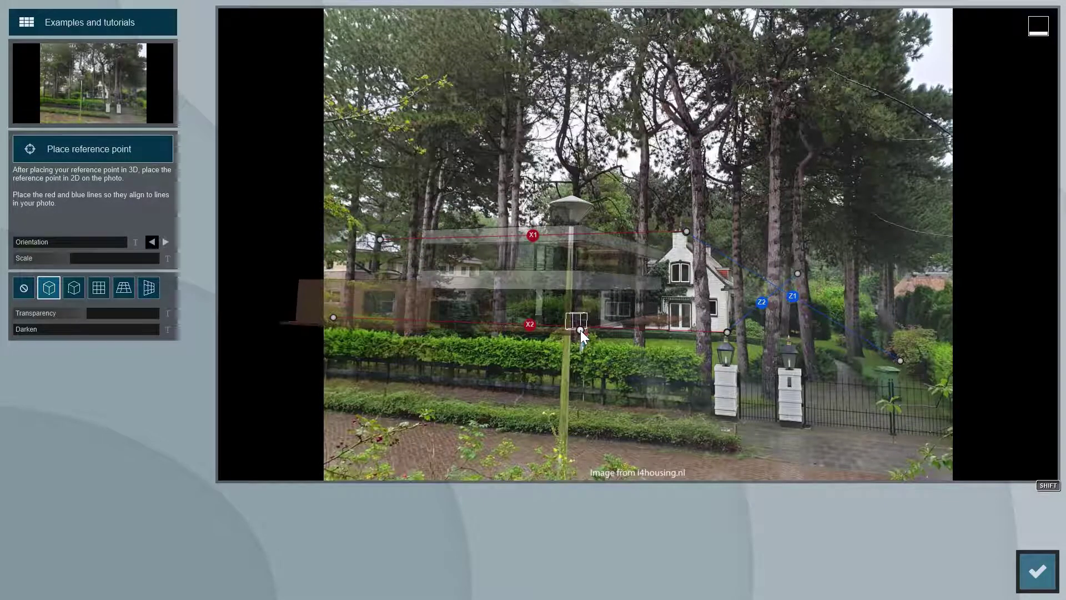
- Finish the match by setting orientation to 270°, slightly reducing the scale, and shifting the reference point to the left of the lamppost
drag(59, 246, 98, 248)
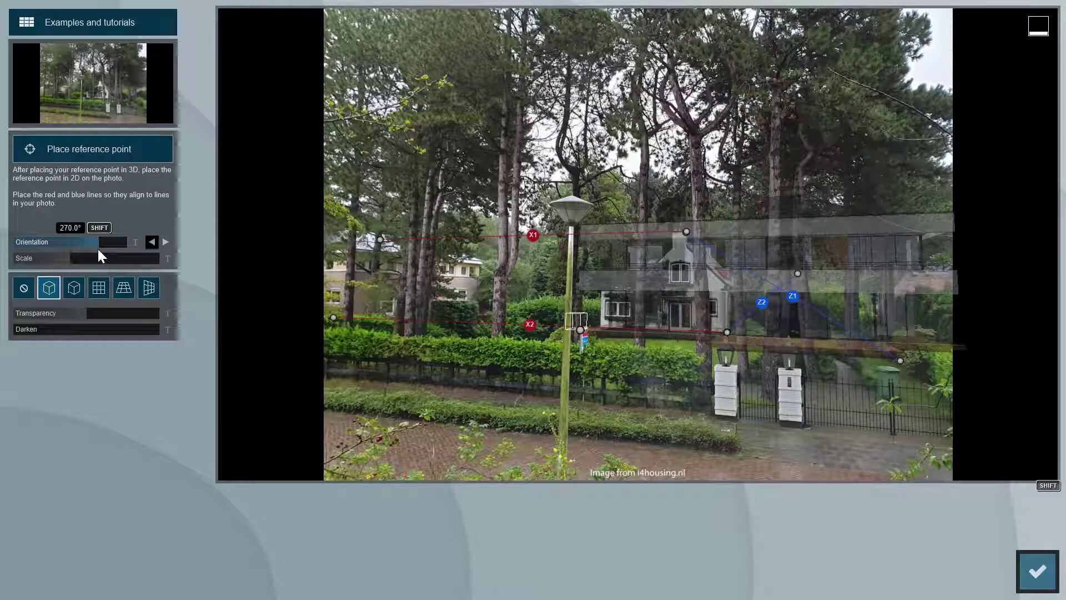
drag(77, 262, 68, 259)
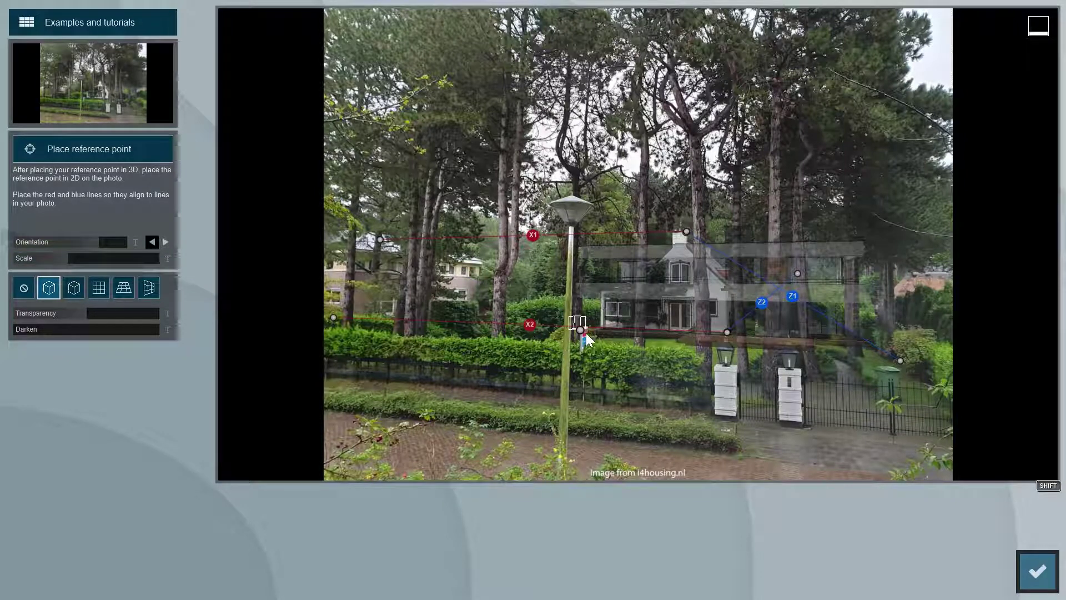
mouse_move(579, 331)
mouse_down()
mouse_move(508, 326)
mouse_move(540, 331)
mouse_up()
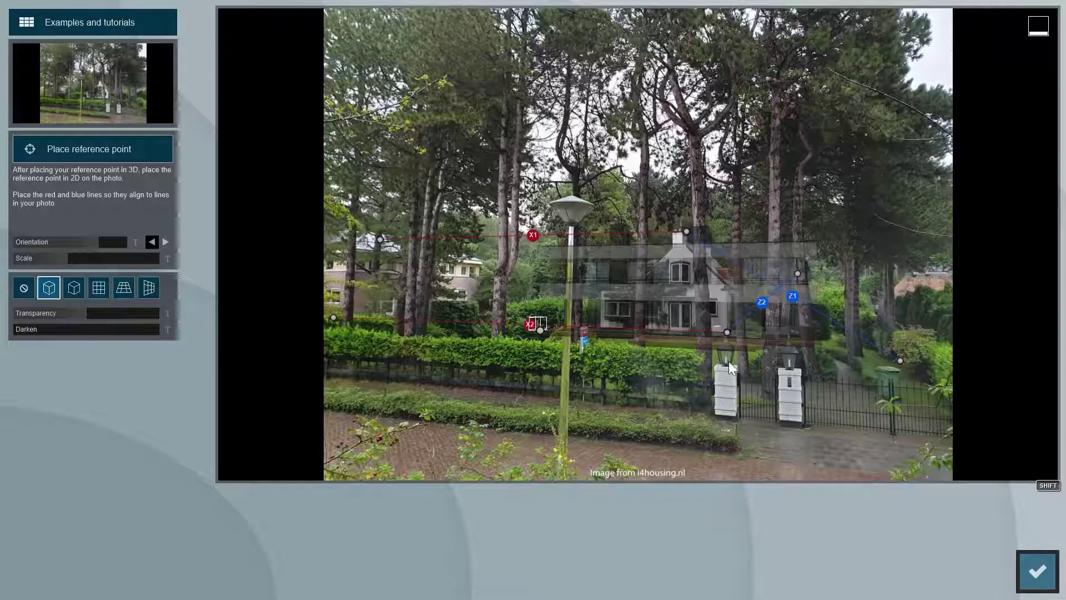
click(1036, 571)
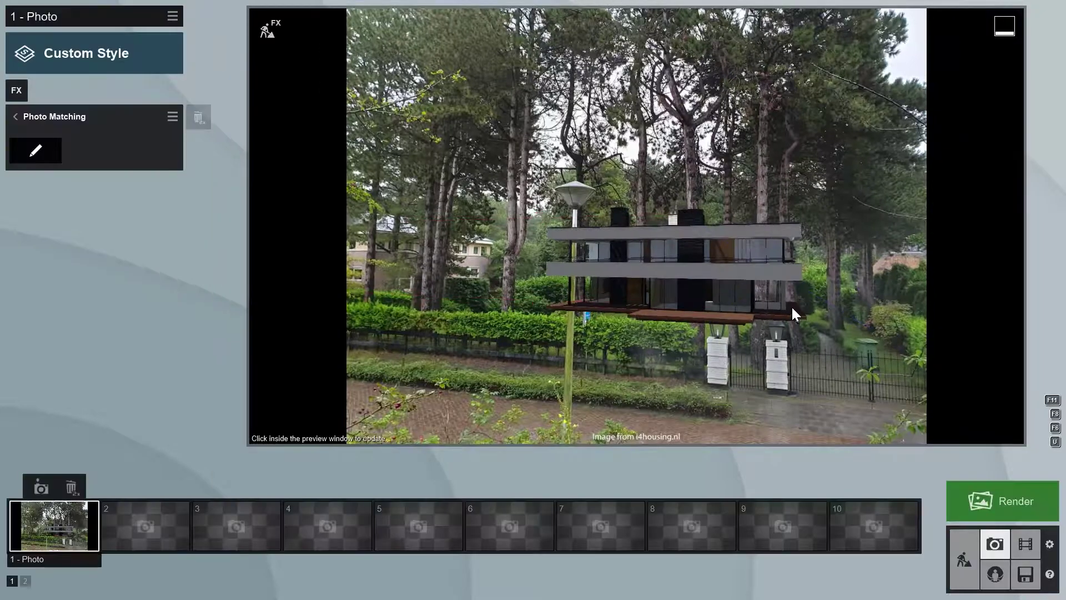
- Apply the Overcast style and reduce Limit high, Temperature and Tint in its Color Correction effect
click(76, 62)
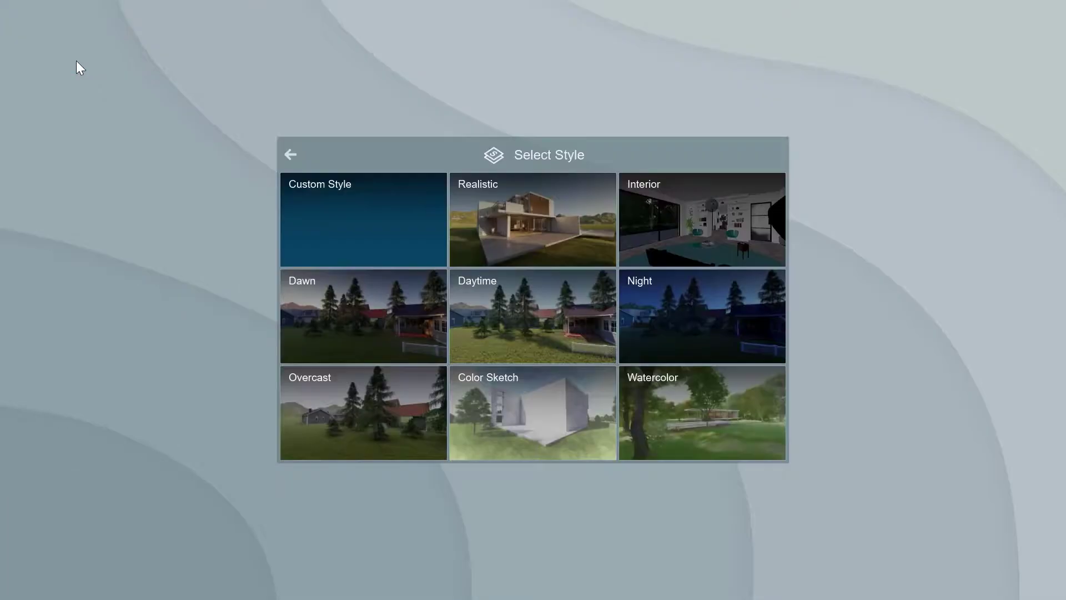
click(346, 398)
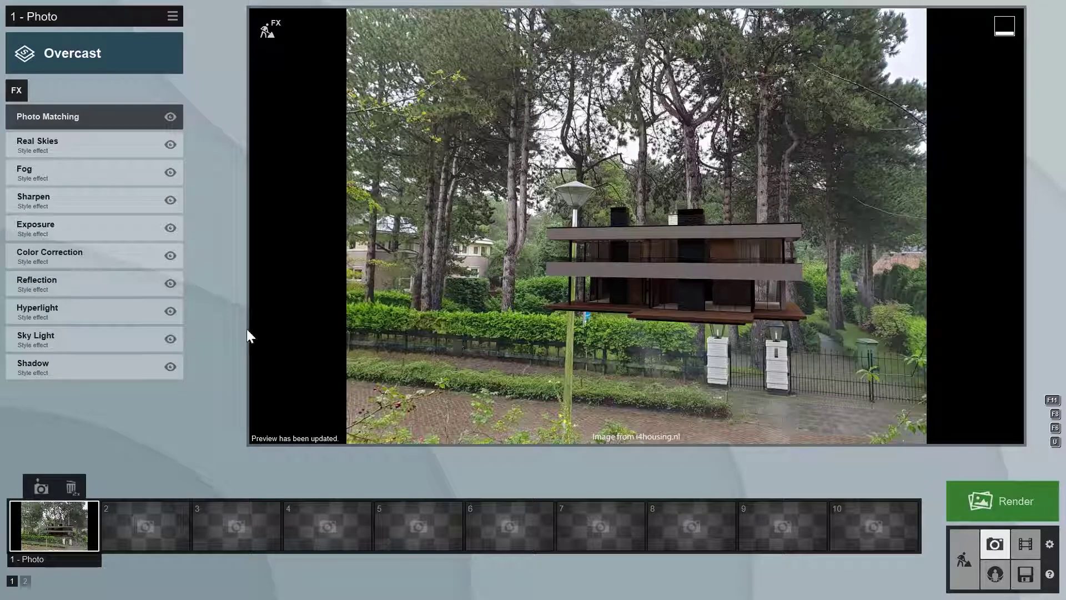
click(104, 256)
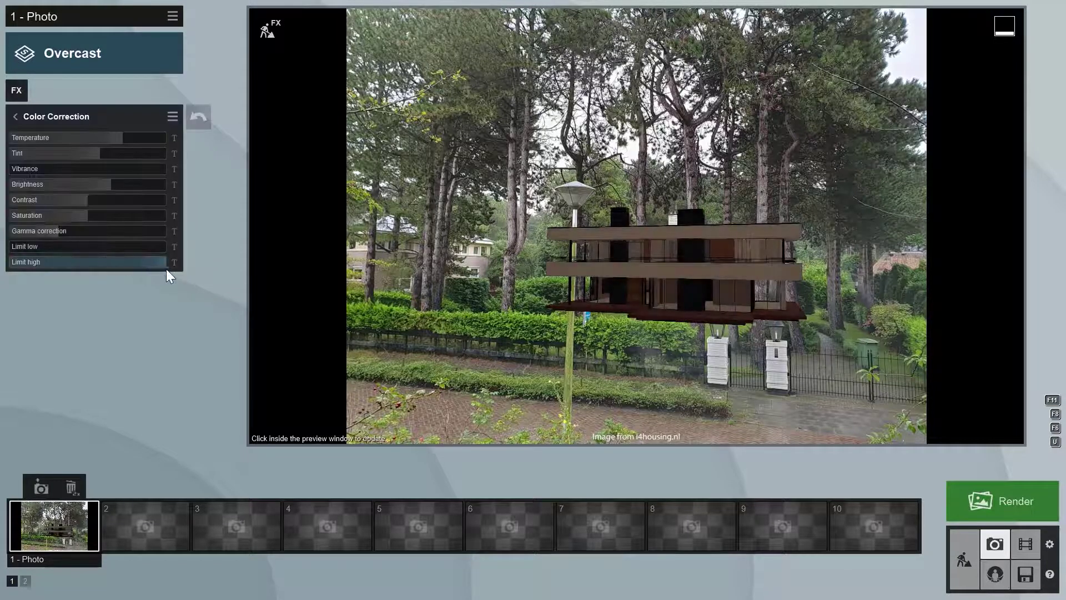
drag(128, 268, 102, 269)
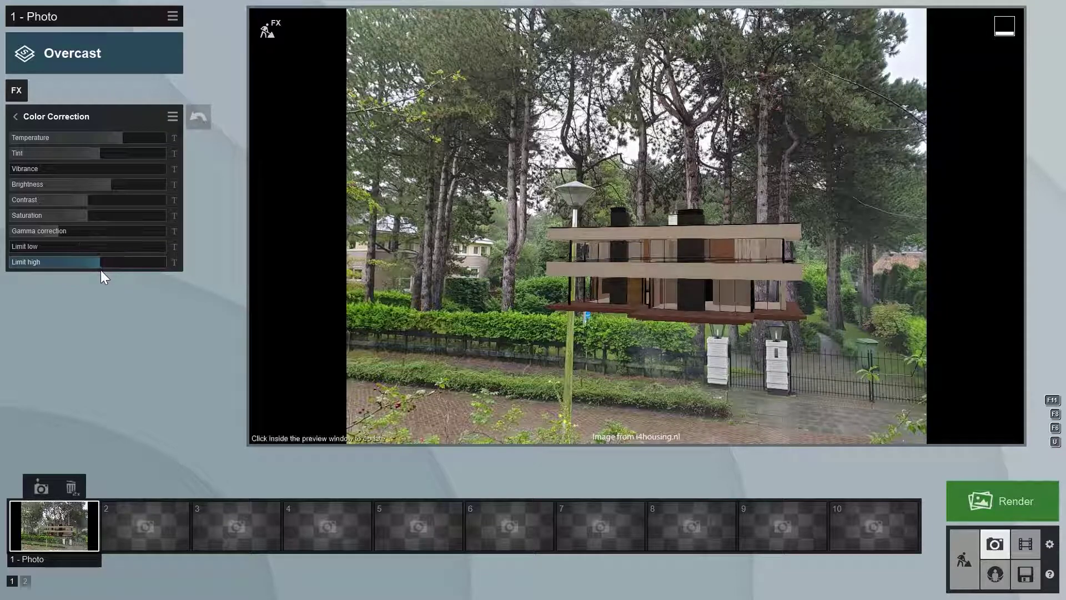
drag(122, 140, 105, 136)
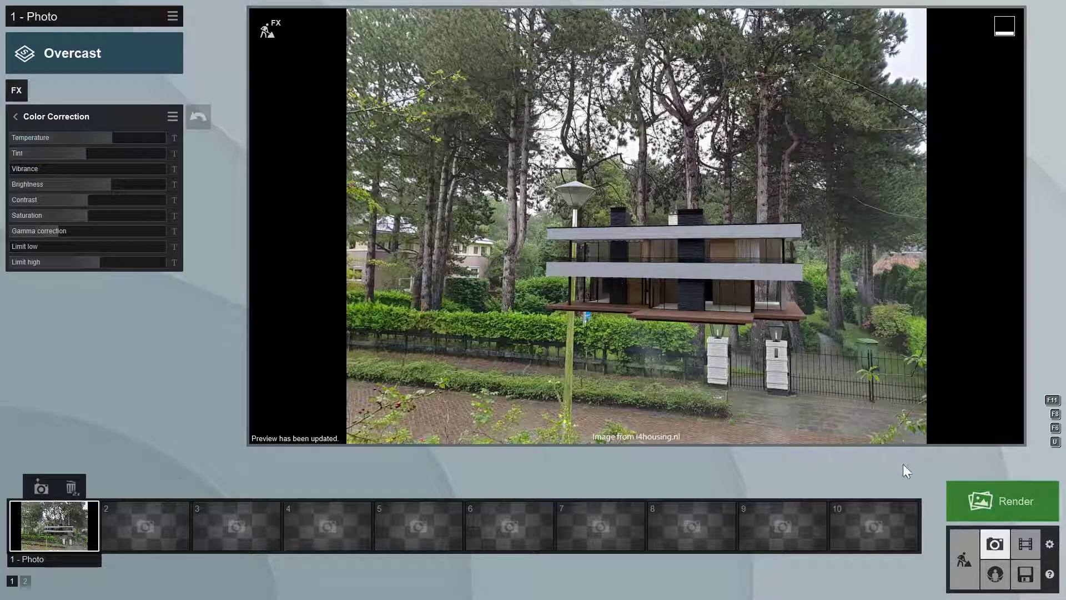
- Render the current shot at Desktop size, 1920x1080, and save it as a JPG file named render
click(1002, 498)
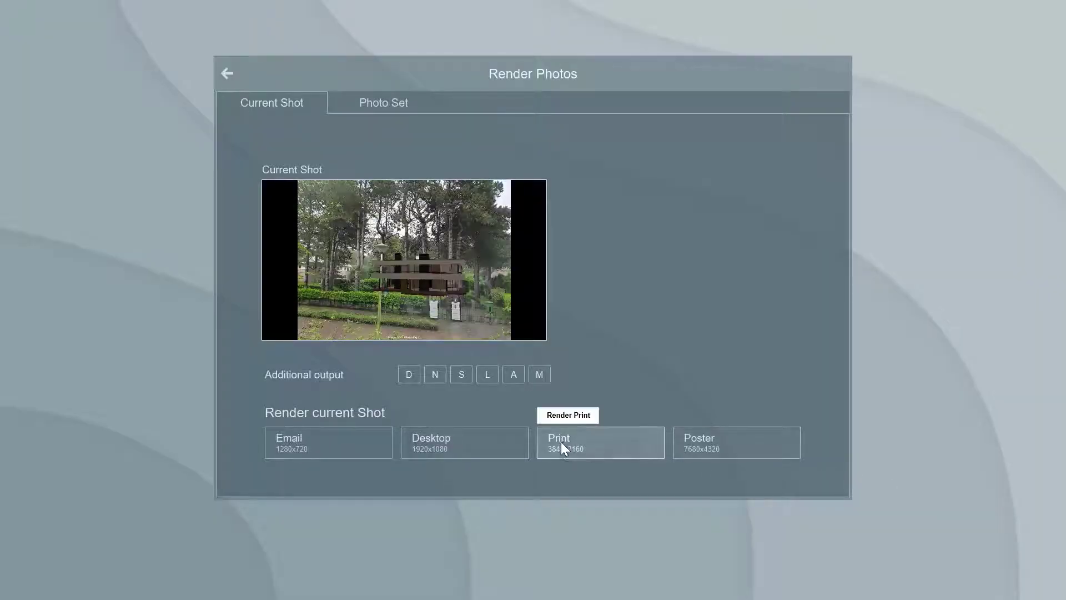
click(481, 452)
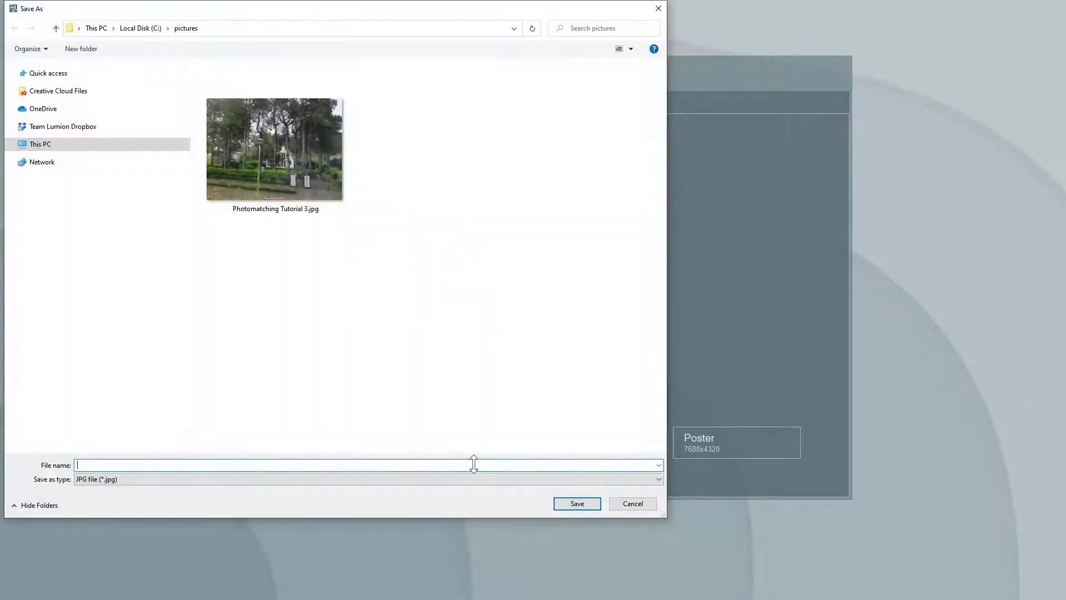
text(render)
key(Return)
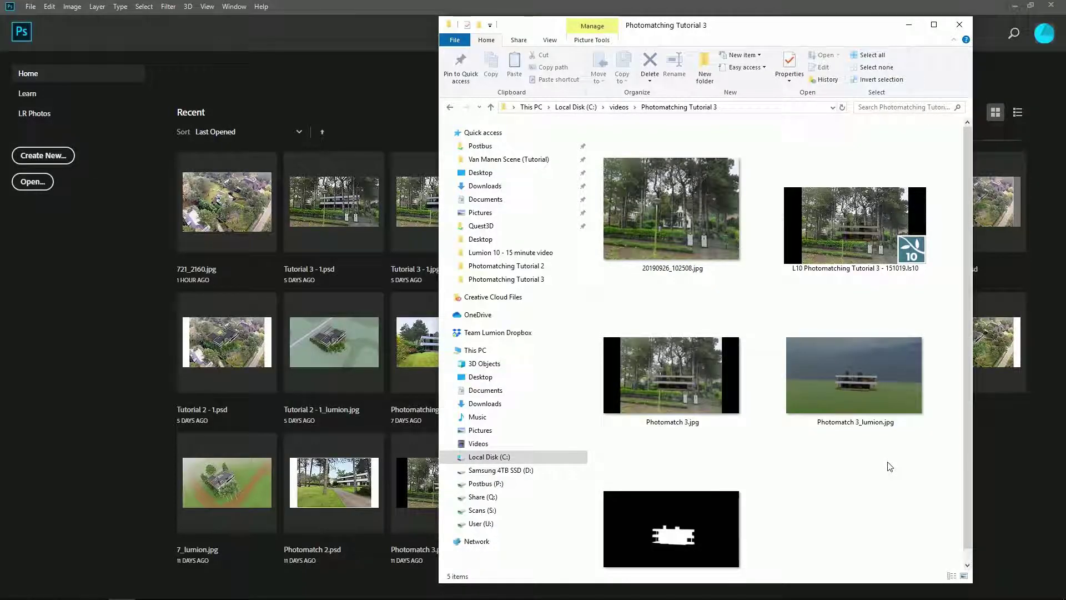
- Switch to Photoshop, open Photomatch 3.jpg from the Photomatching Tutorial 3 folder and place Photomatch 3_lumion.jpg over it at full size
drag(687, 385, 310, 365)
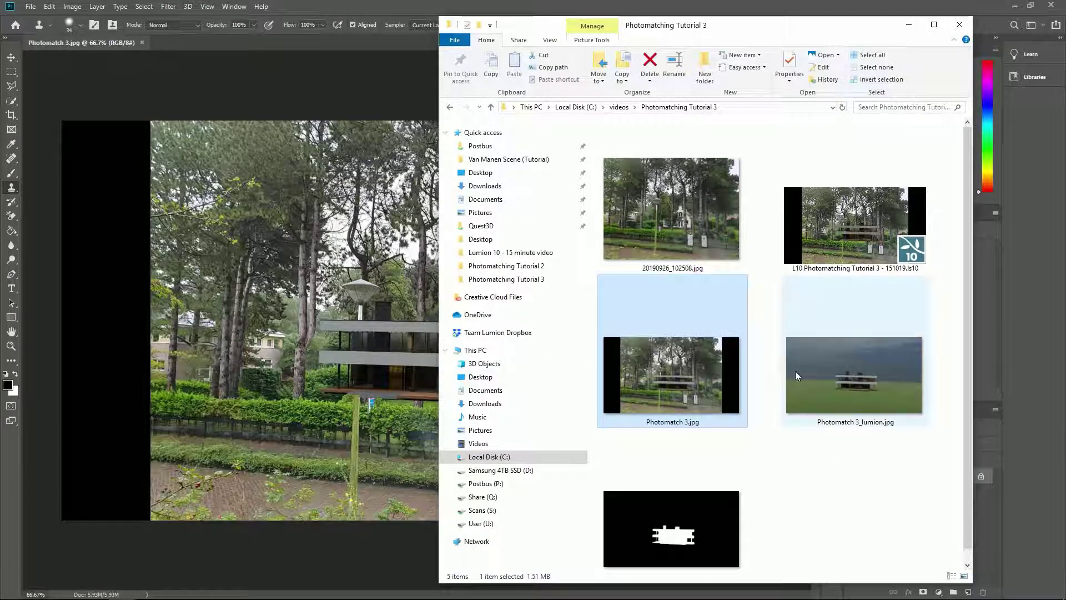
drag(872, 378, 351, 385)
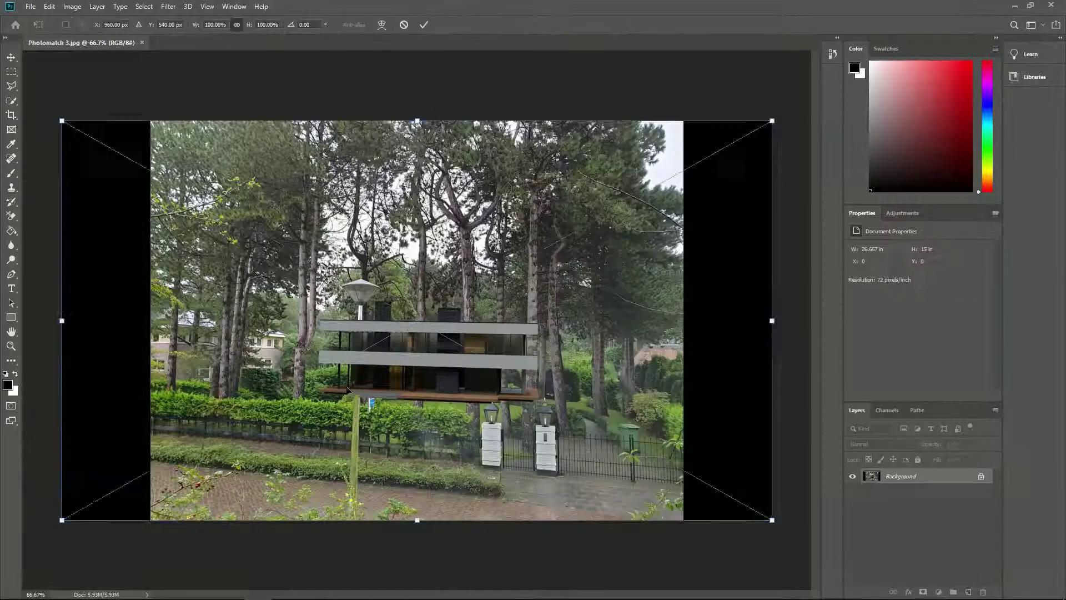
key(Return)
- Place the black-and-white PhotoMask image and the original photo 20190926_102508.jpg as further layers in the document
key(alt+Tab)
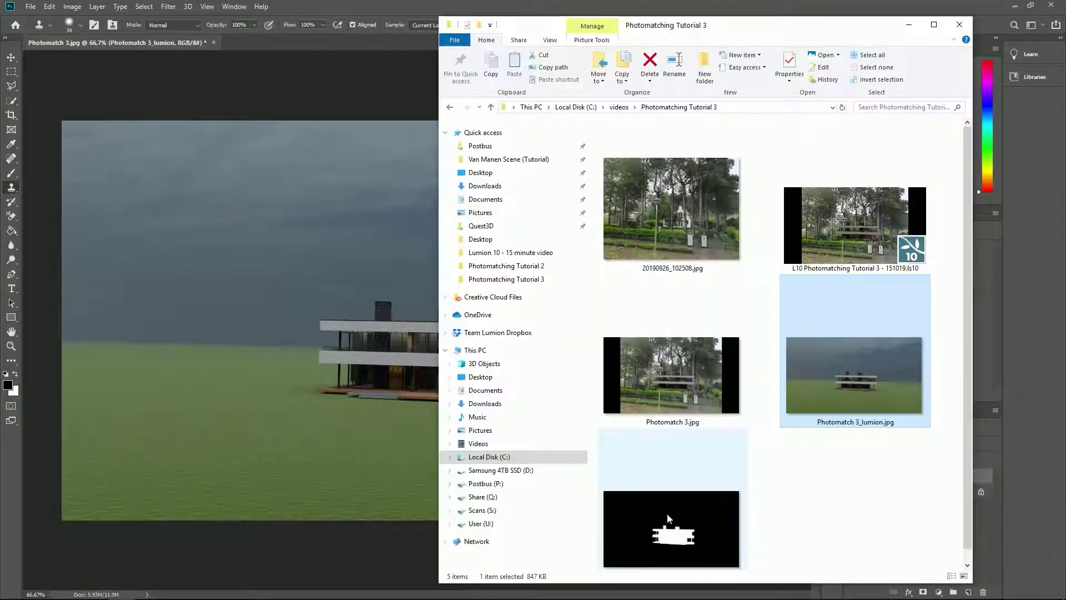
drag(667, 513, 358, 429)
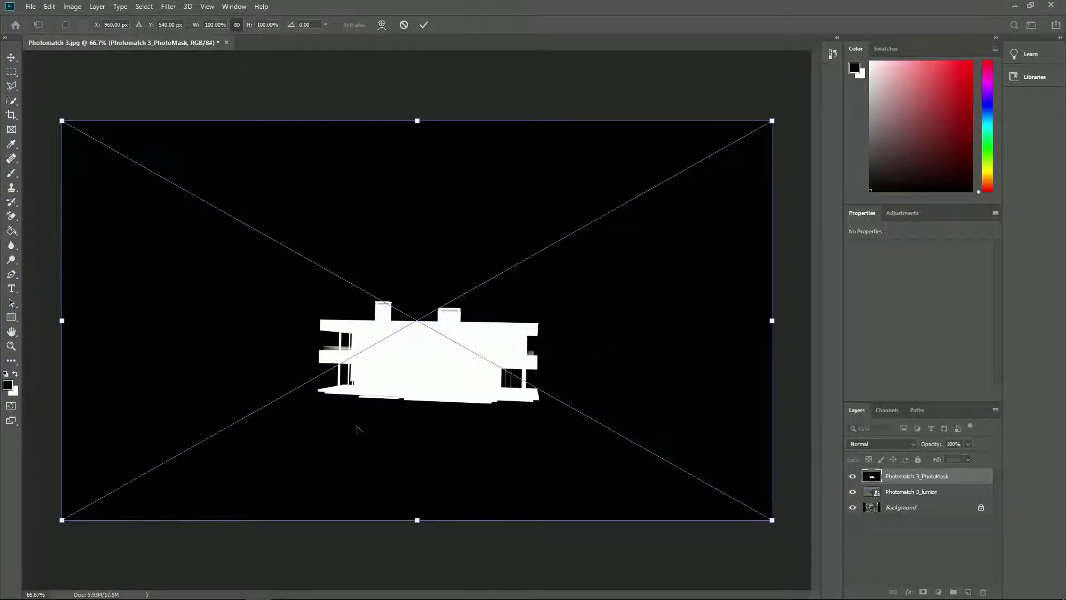
key(Return)
key(alt+Tab)
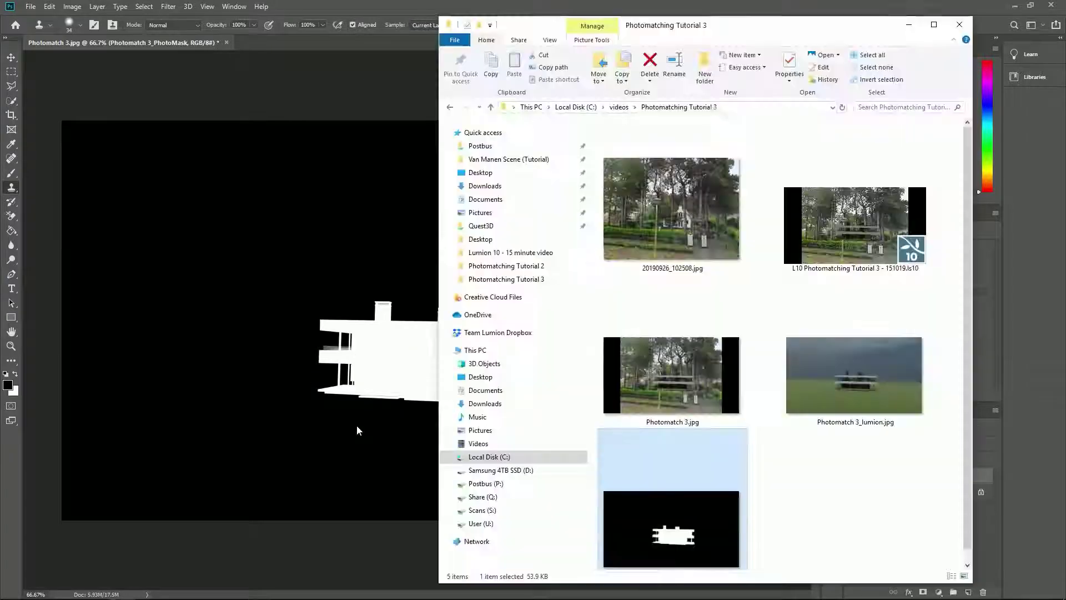
drag(668, 218, 372, 312)
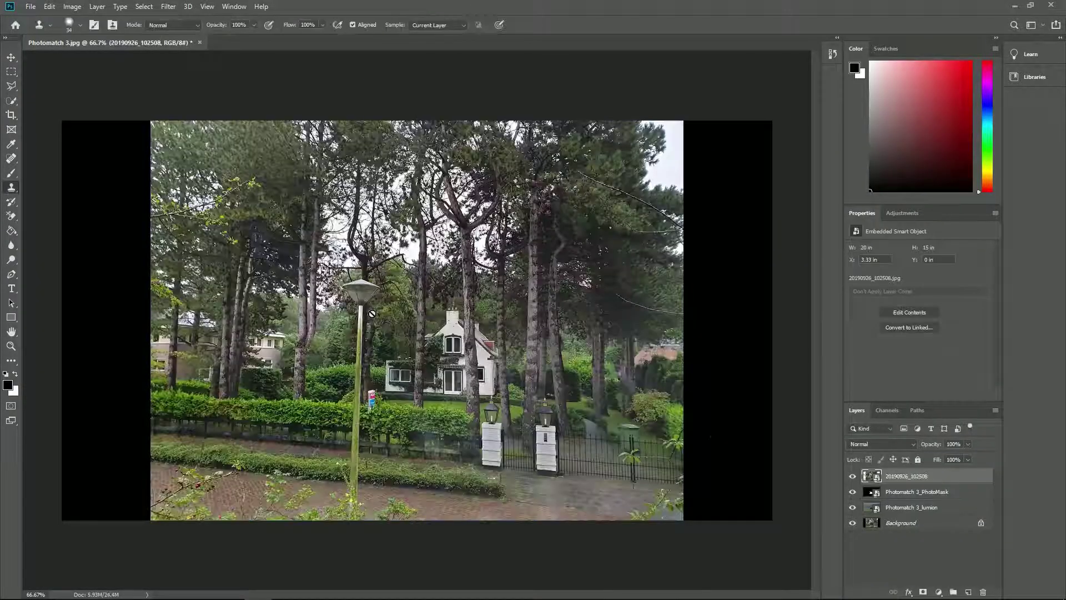
- Unlock the Background layer and rename the layers, from lowest to highest, PhotoMatch, Render, PhotoMask and Original Photo
click(981, 524)
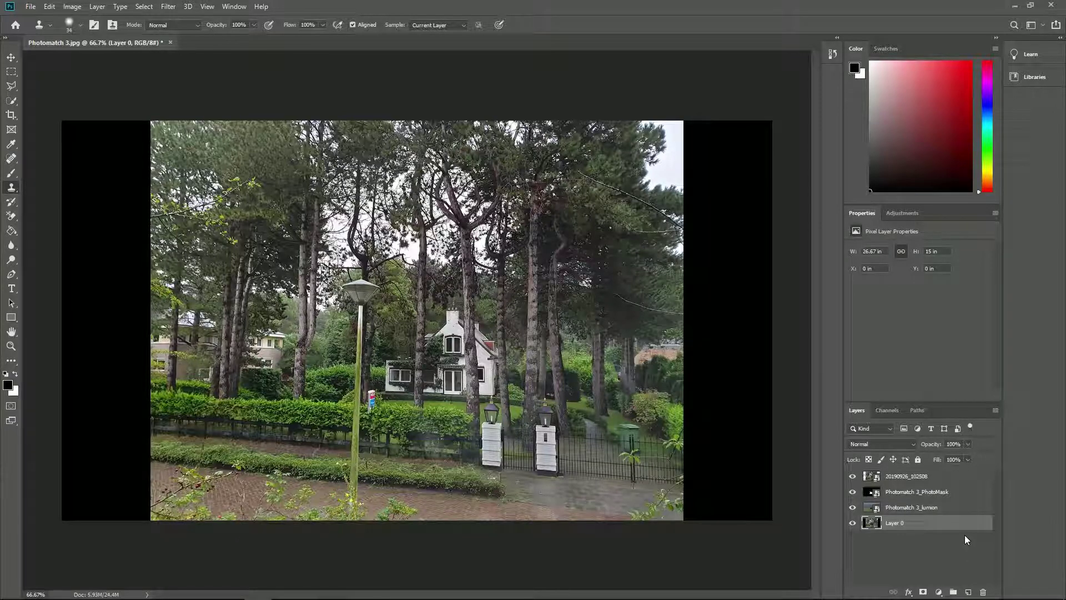
double_click(893, 522)
text(PhotoMatch)
key(shift+Tab)
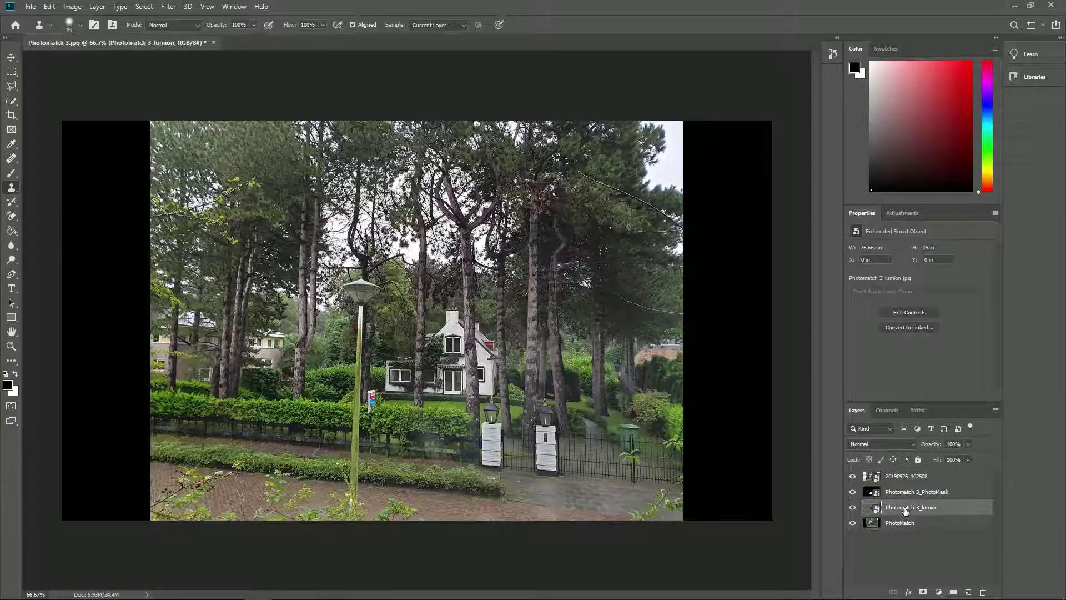
text(Render)
key(shift+Tab)
text(PhotoMask)
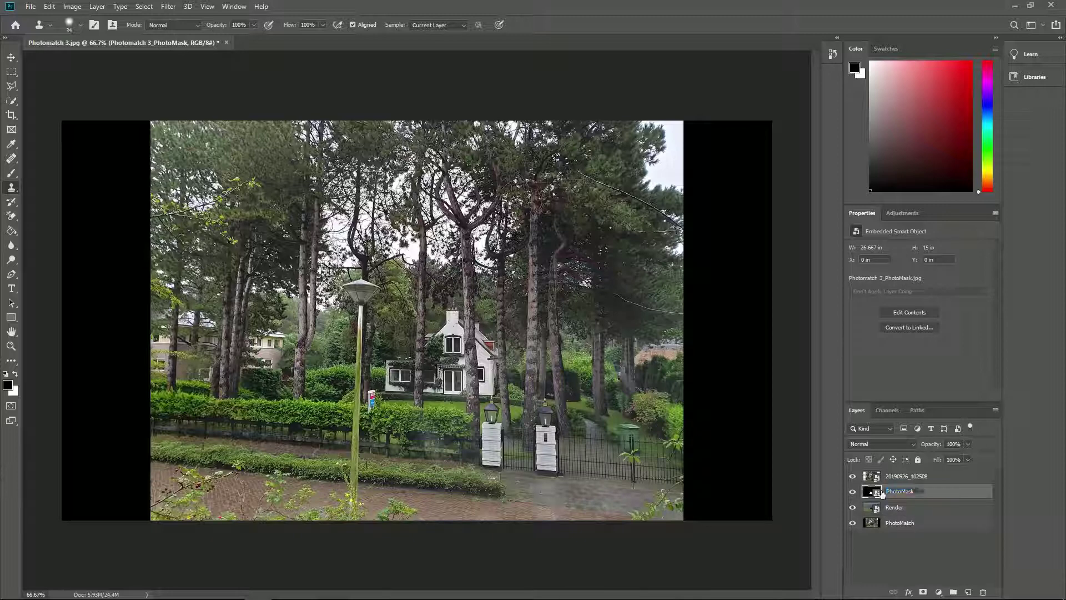
key(shift+Tab)
text(Original Photo)
key(Return)
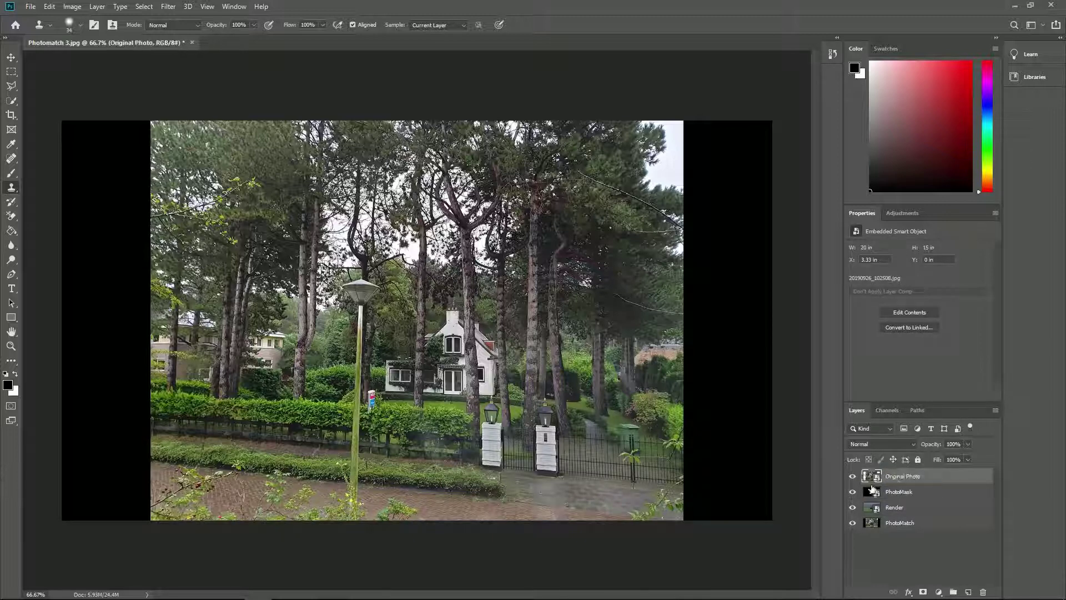
- Move the PhotoMatch layer directly below Original Photo and toggle Original Photo's visibility to compare the two
drag(913, 525, 917, 488)
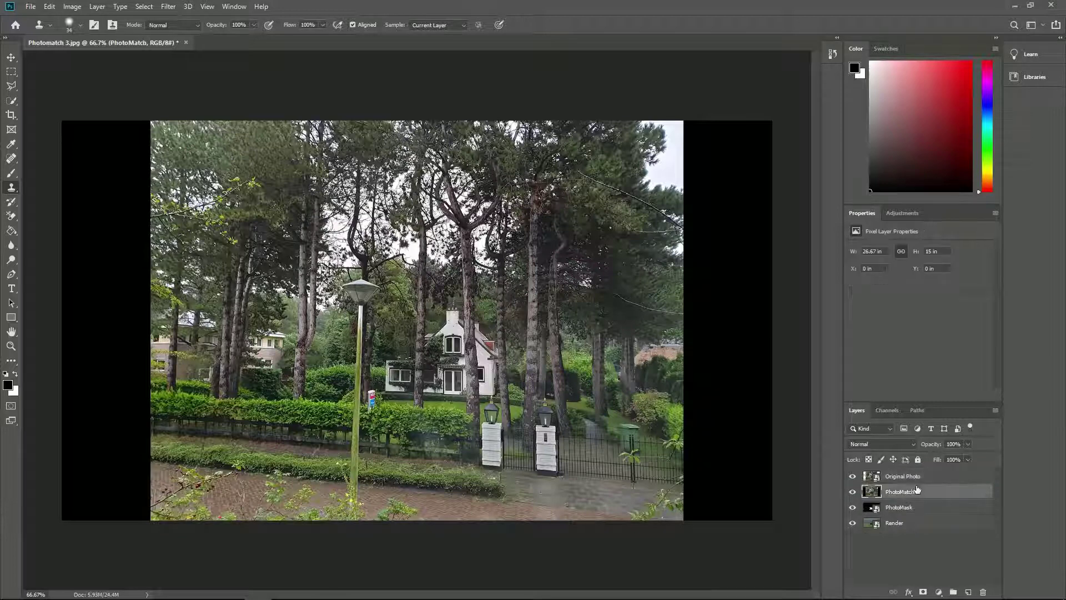
click(854, 477)
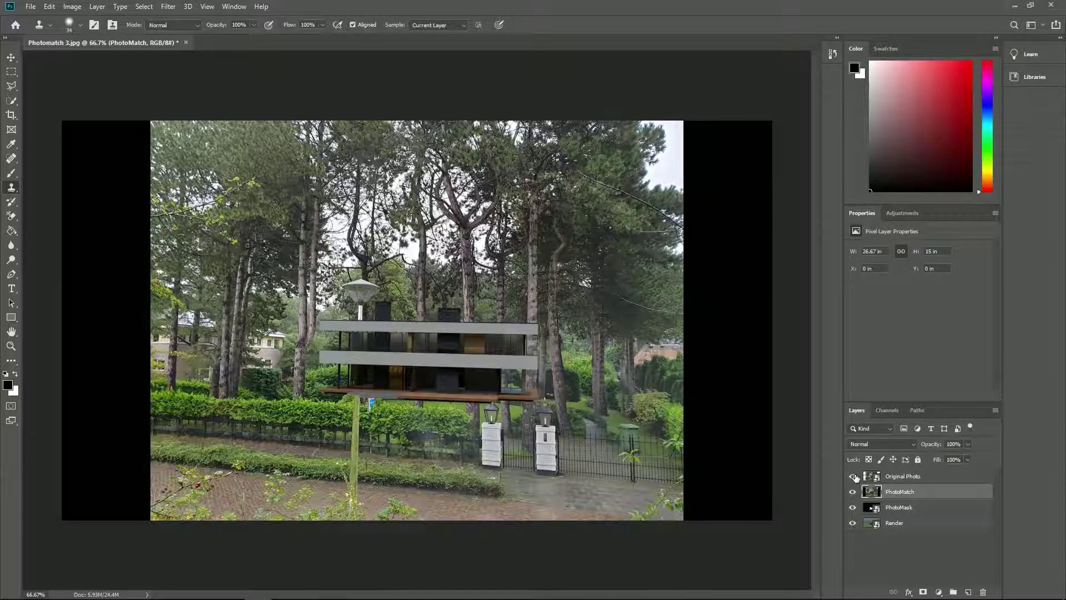
click(854, 476)
click(853, 476)
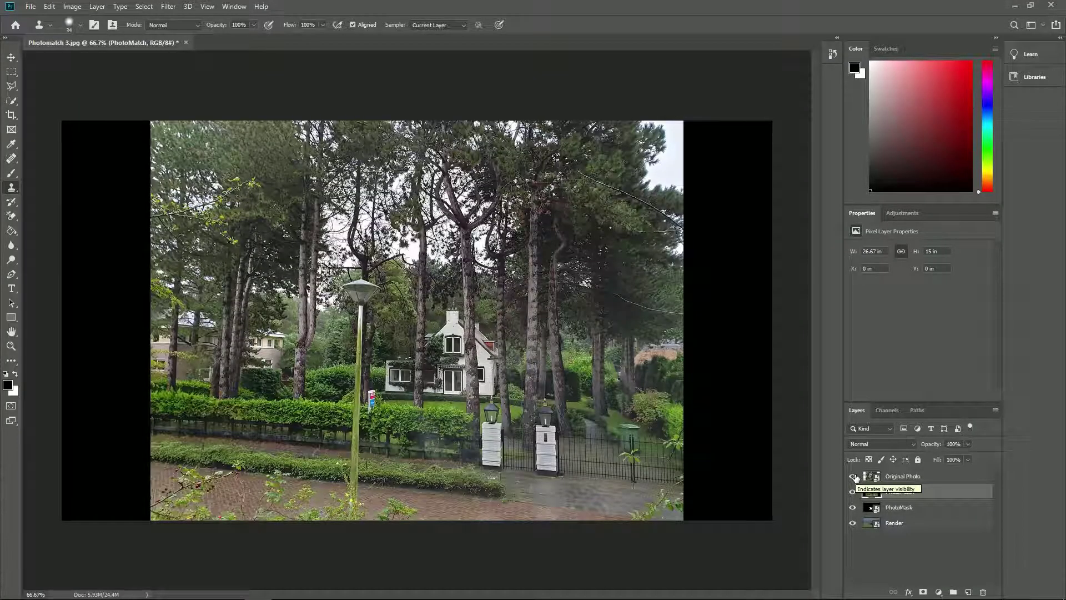
- Hide the Original Photo and PhotoMatch layers, copy the entire PhotoMask image, and hide the PhotoMask layer
click(904, 509)
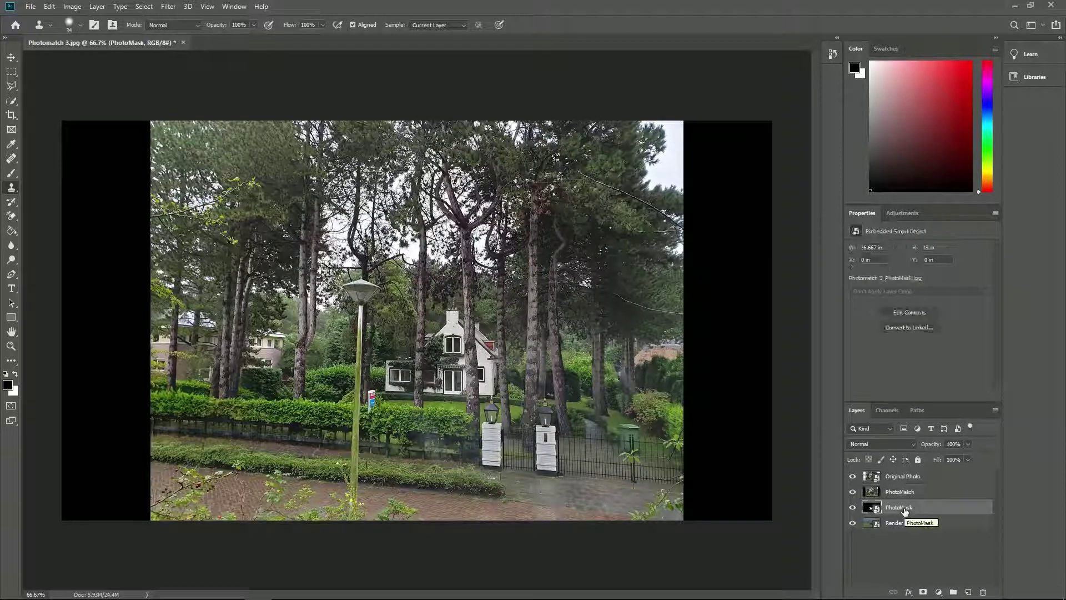
click(852, 477)
click(853, 492)
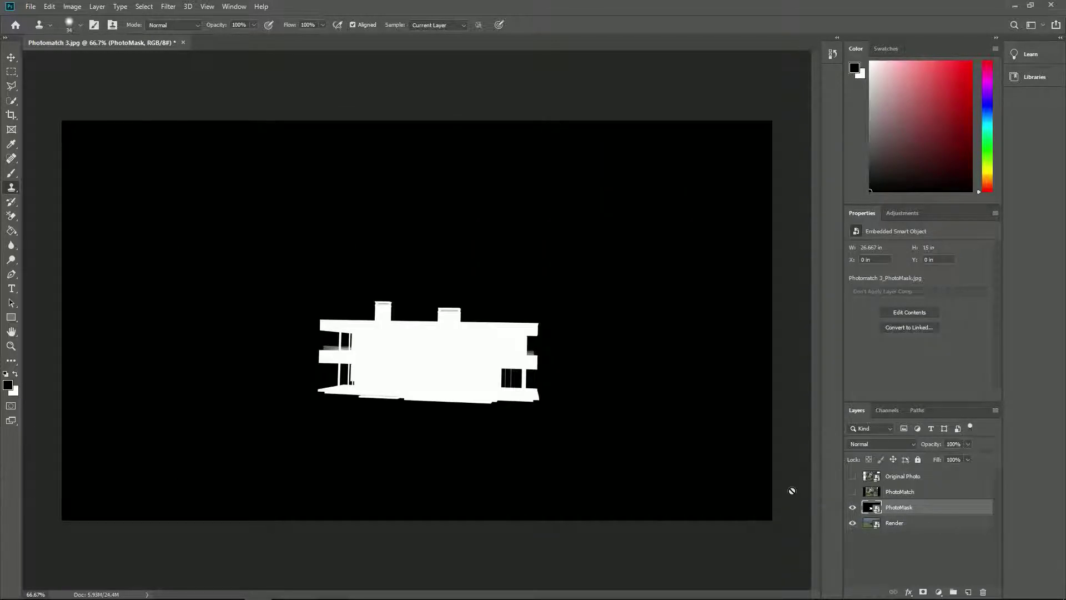
key(ctrl+a)
click(852, 506)
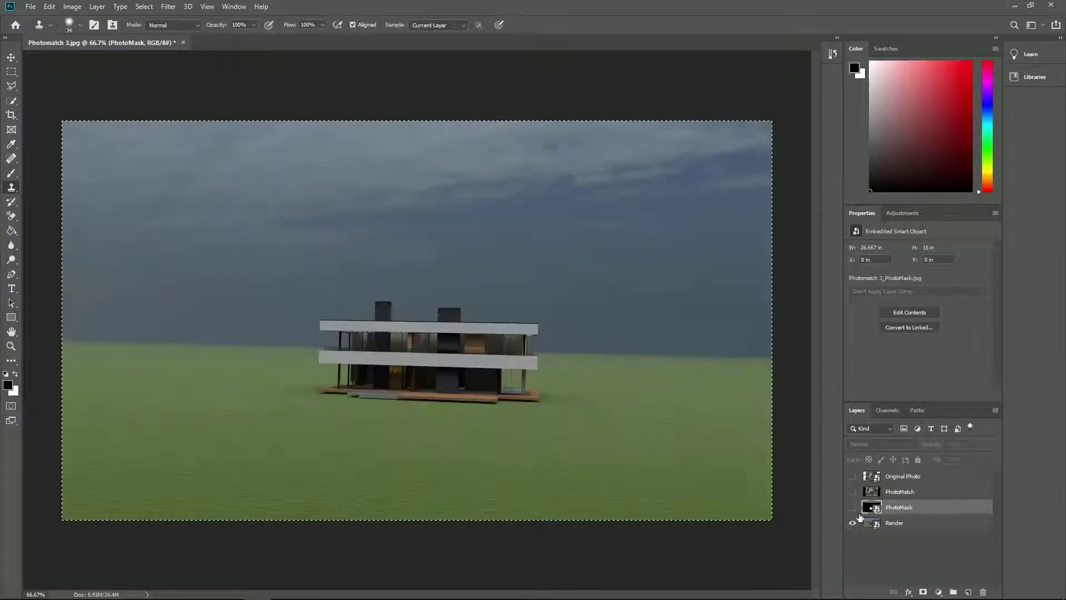
- Add a layer mask to the Render layer and paste the copied PhotoMask image into its mask channel, leaving the red overlay off
click(900, 524)
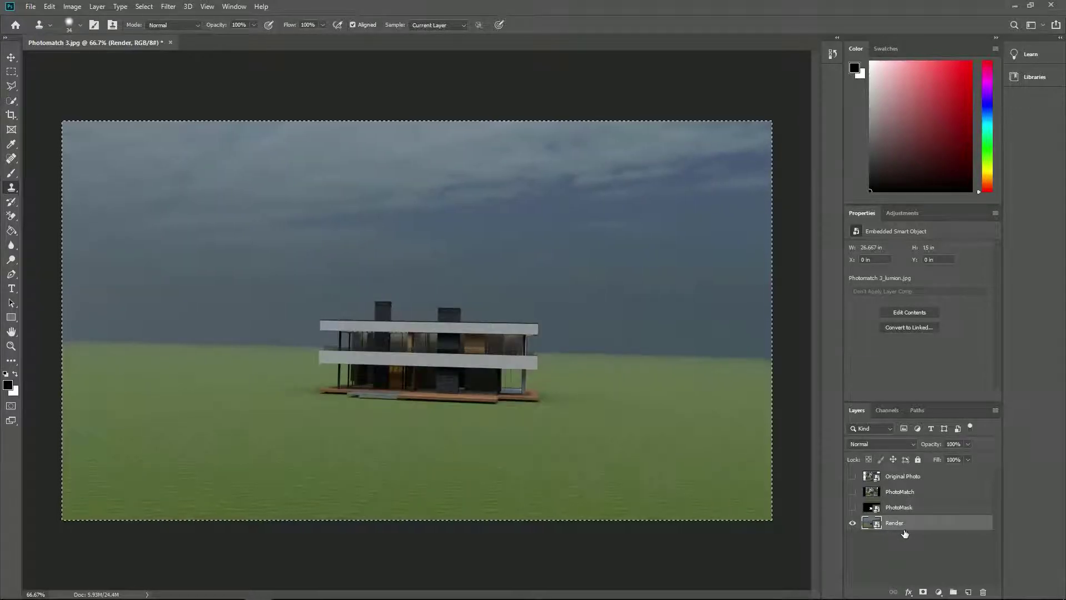
click(923, 592)
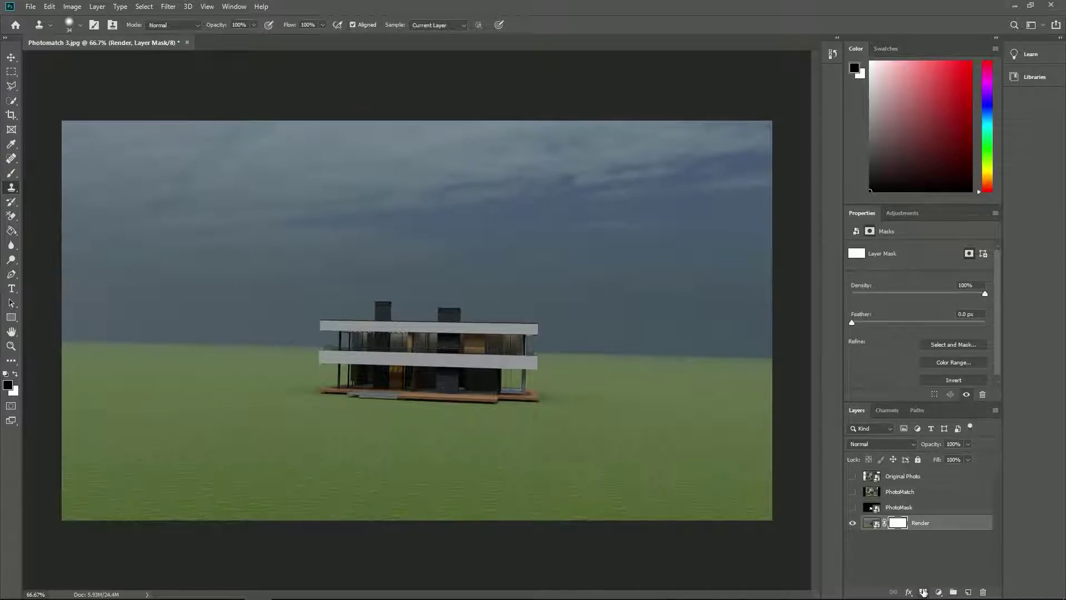
click(889, 410)
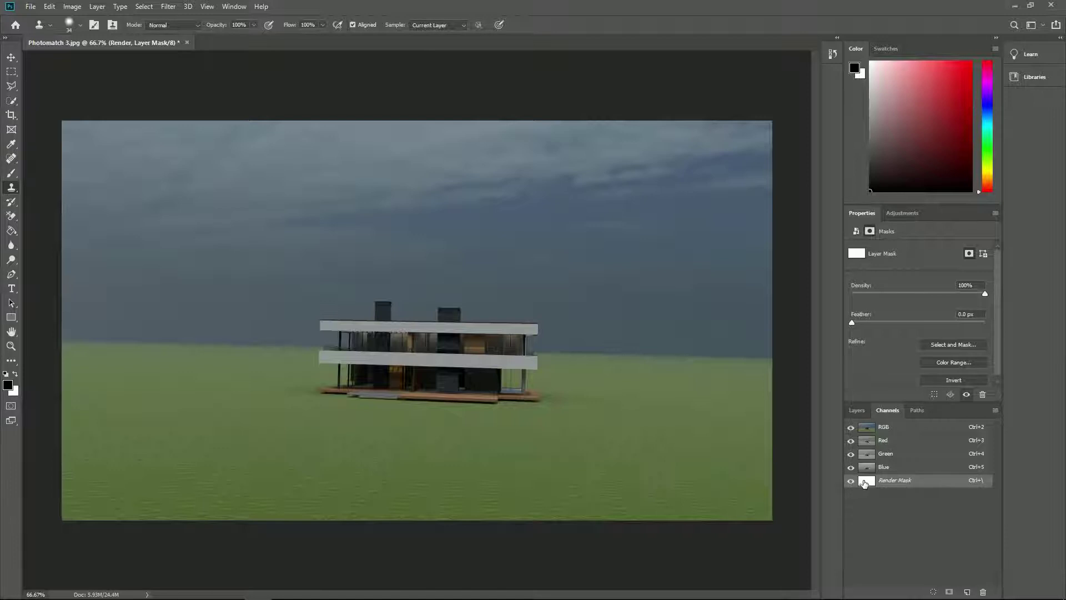
key(ctrl+v)
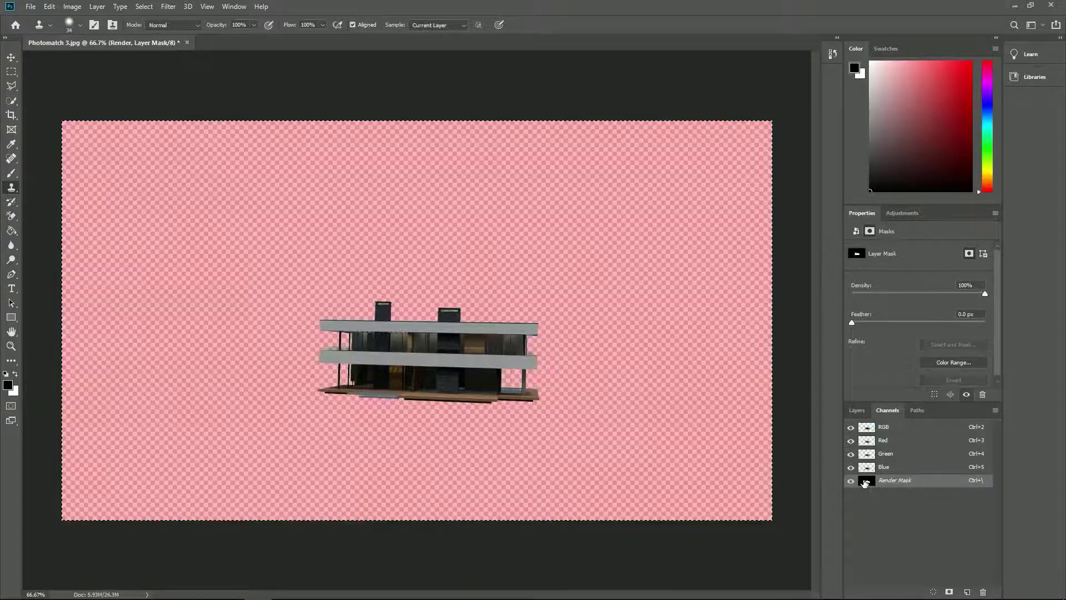
click(859, 411)
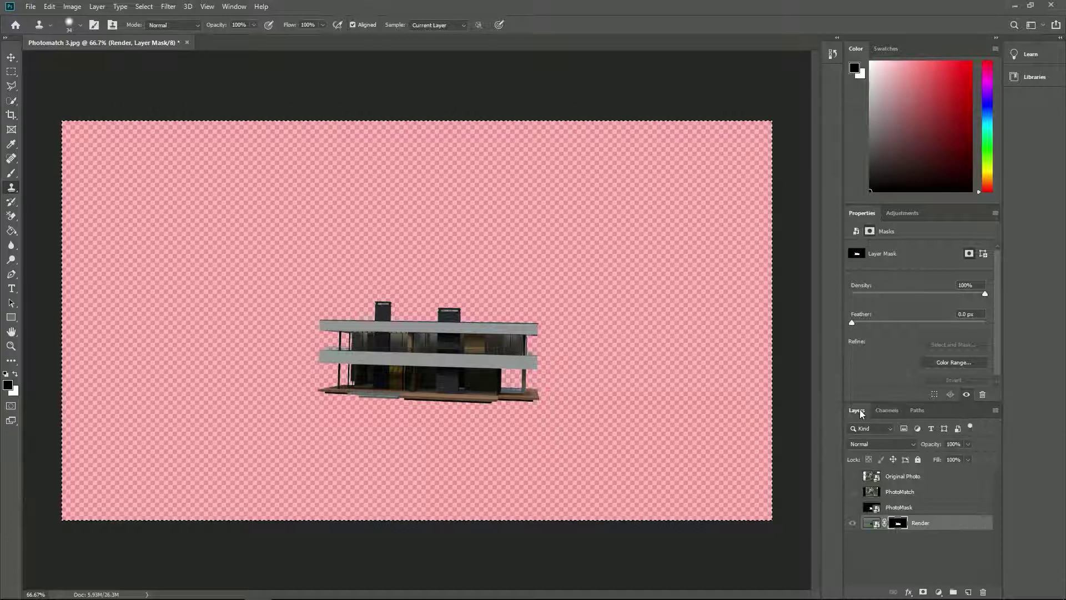
click(853, 508)
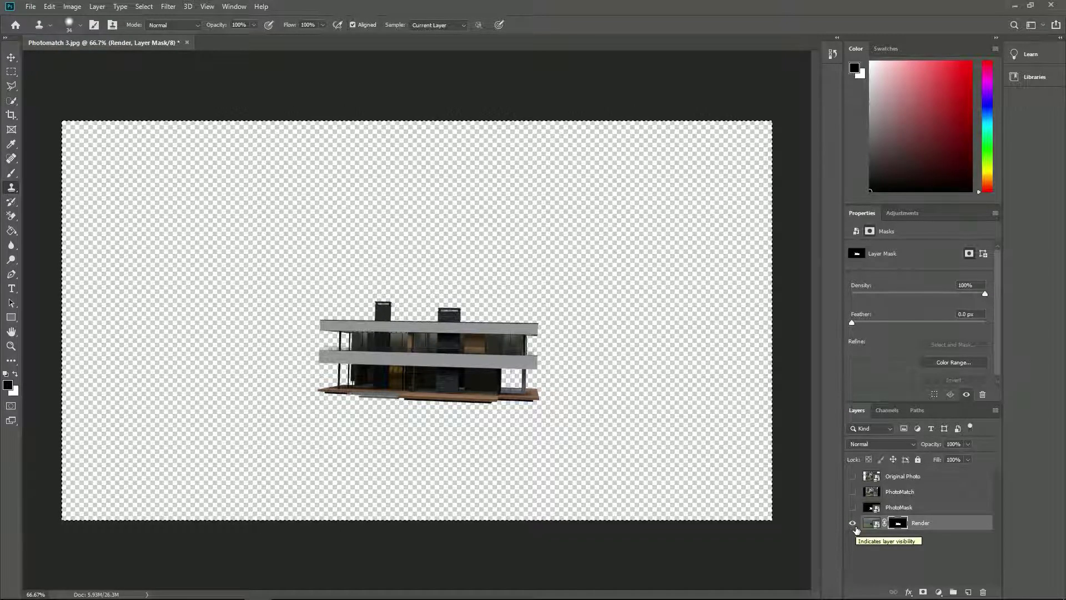
- Move the masked Render layer above Original Photo, show Original Photo, and toggle both layers' visibility to check the composite
drag(919, 526, 919, 476)
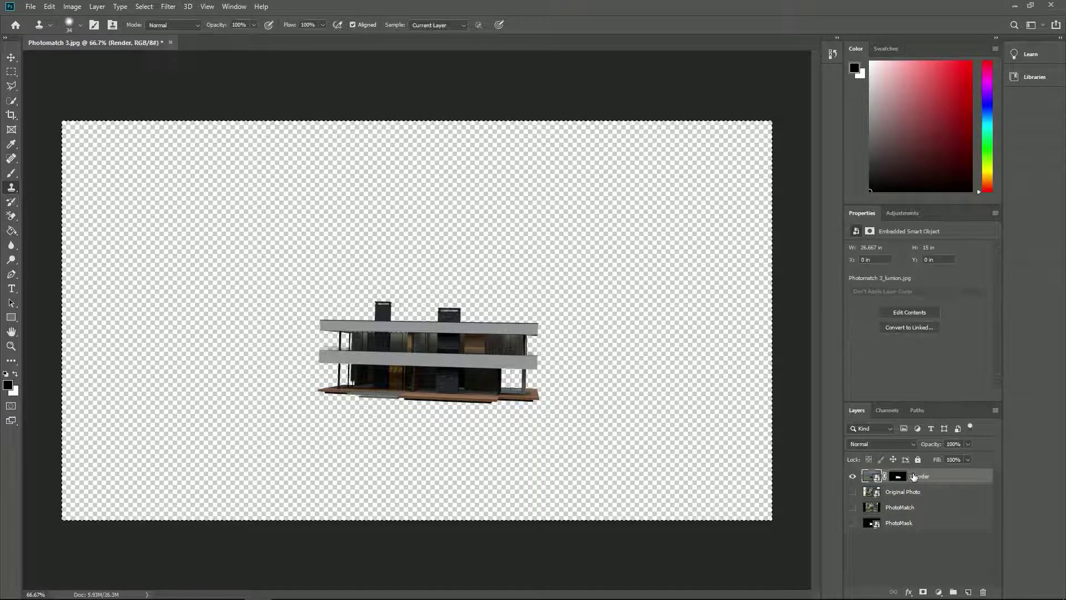
click(852, 492)
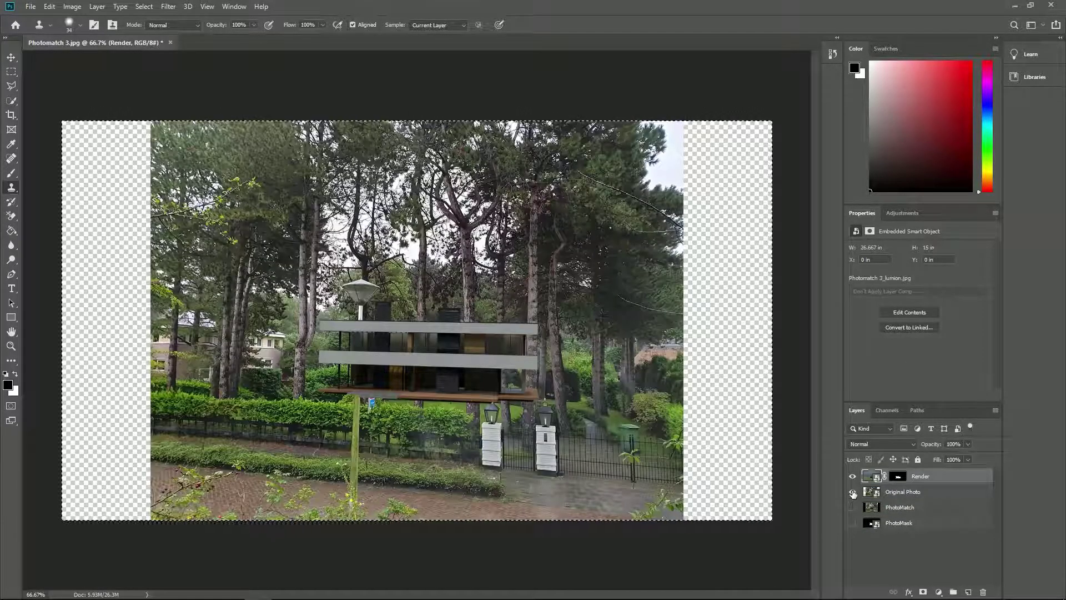
click(853, 493)
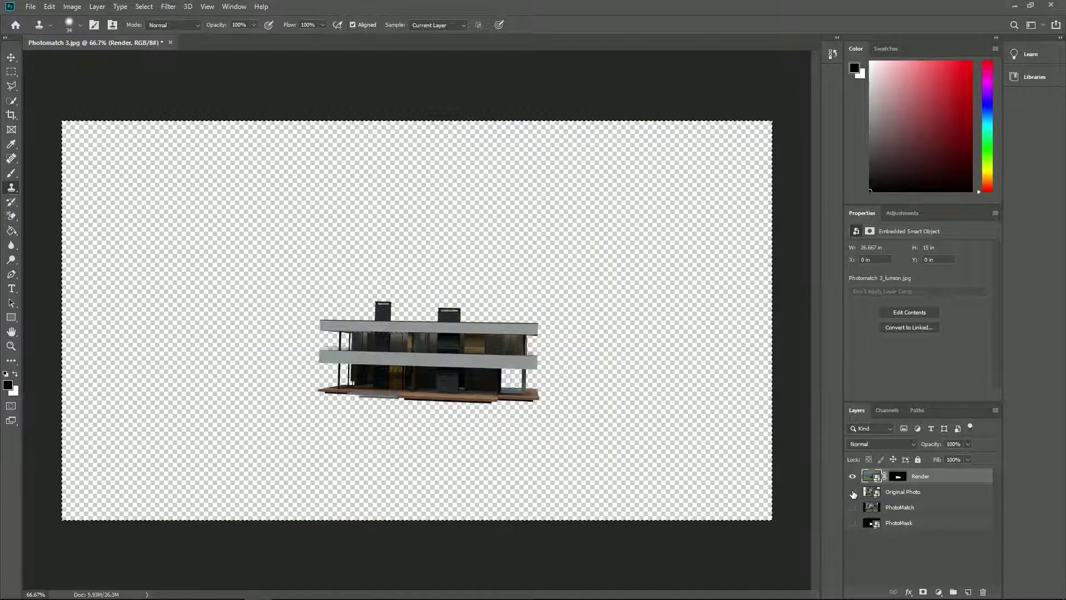
click(853, 492)
click(852, 478)
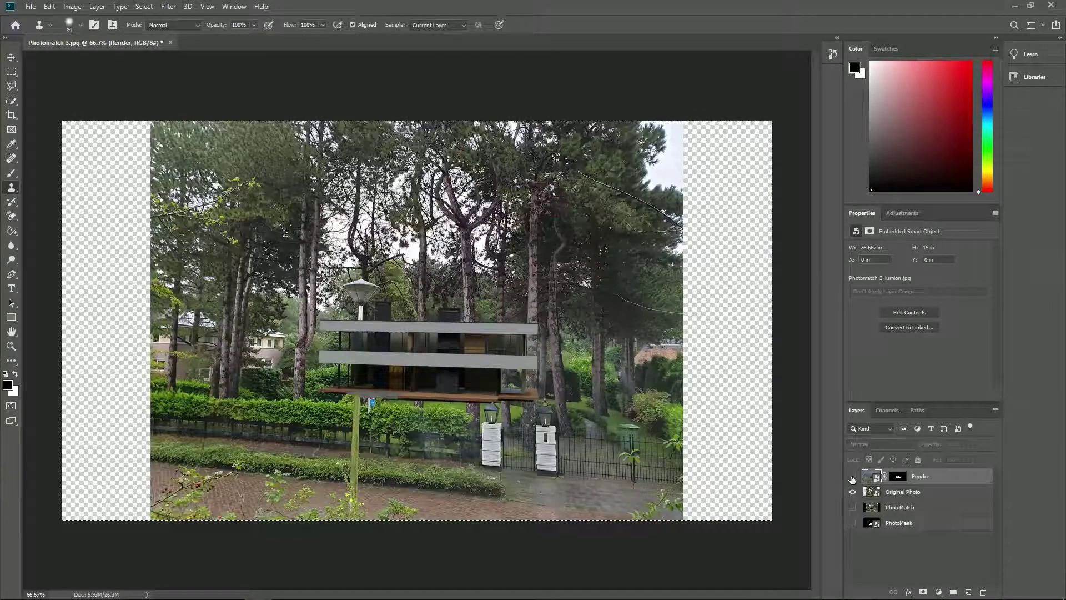
click(852, 477)
- Target the Render layer's mask, set up the Brush with 10% hardness, and try painting over the right end of the rendered house
click(898, 476)
click(11, 173)
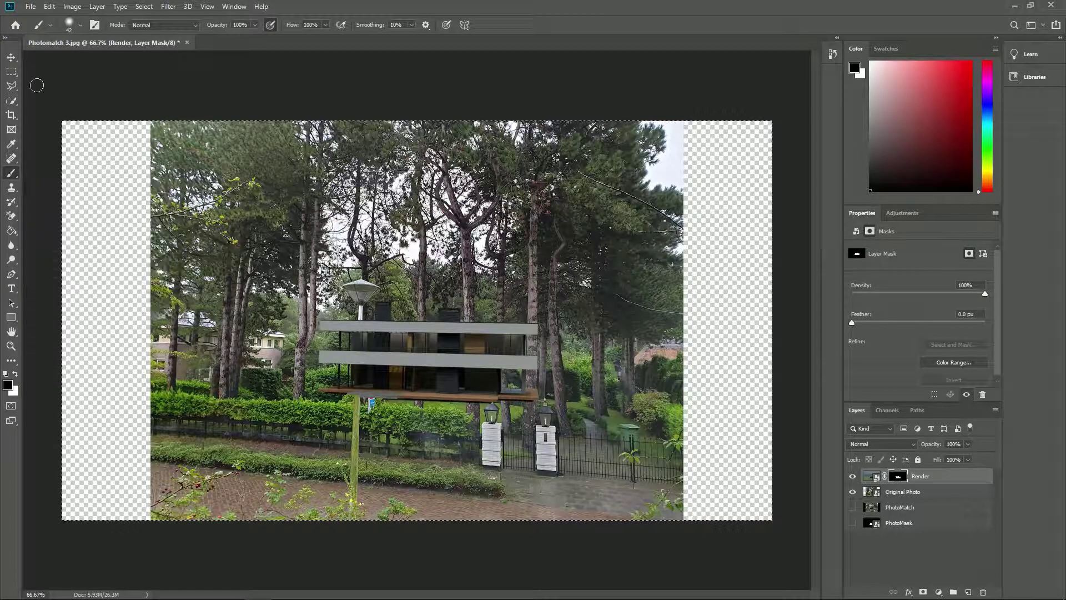
click(80, 28)
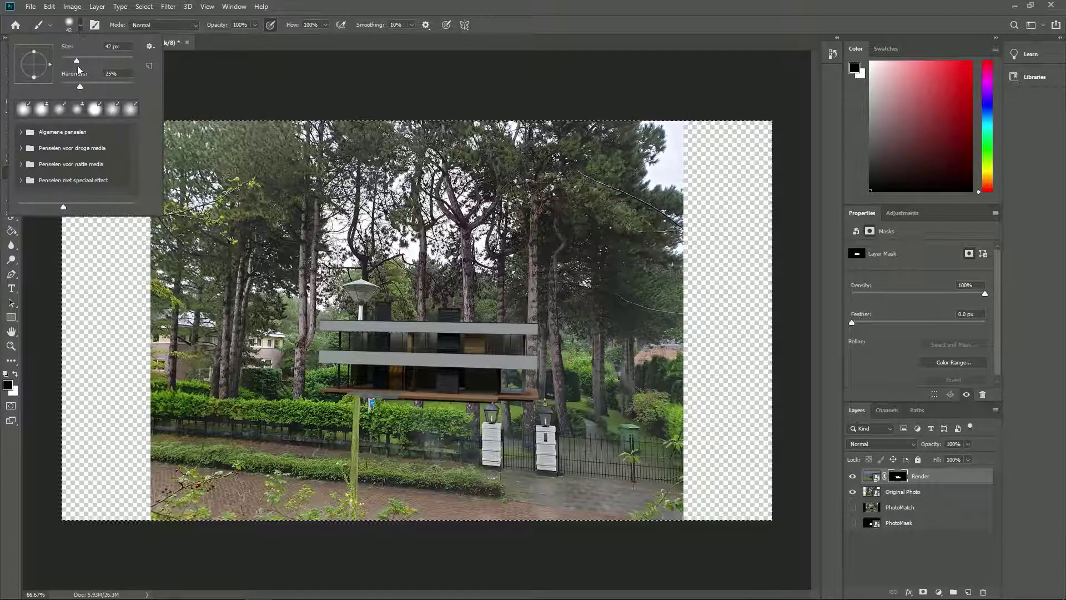
drag(80, 86, 76, 87)
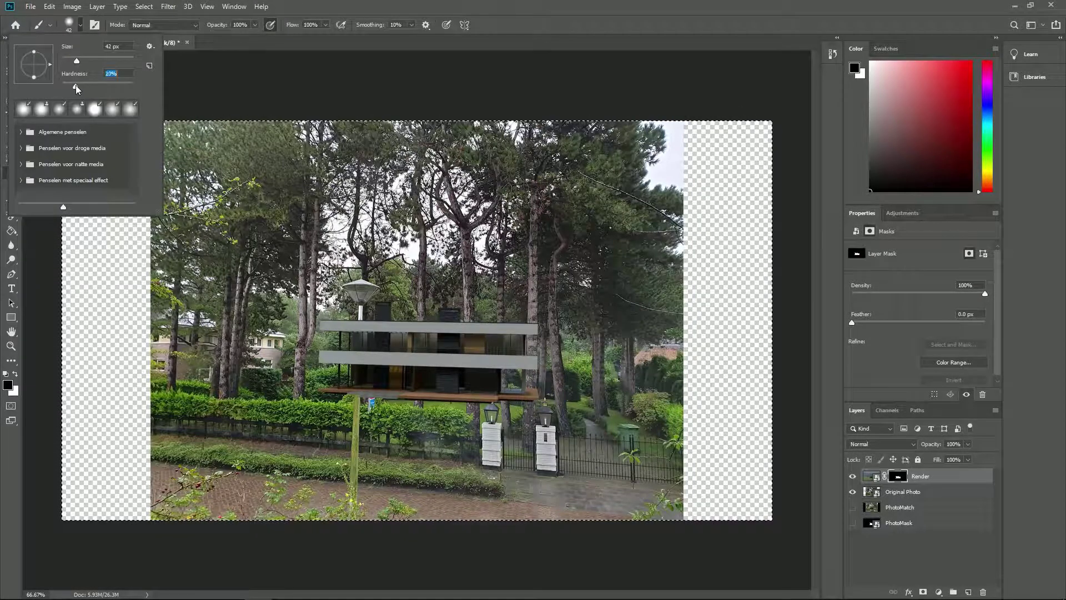
click(80, 27)
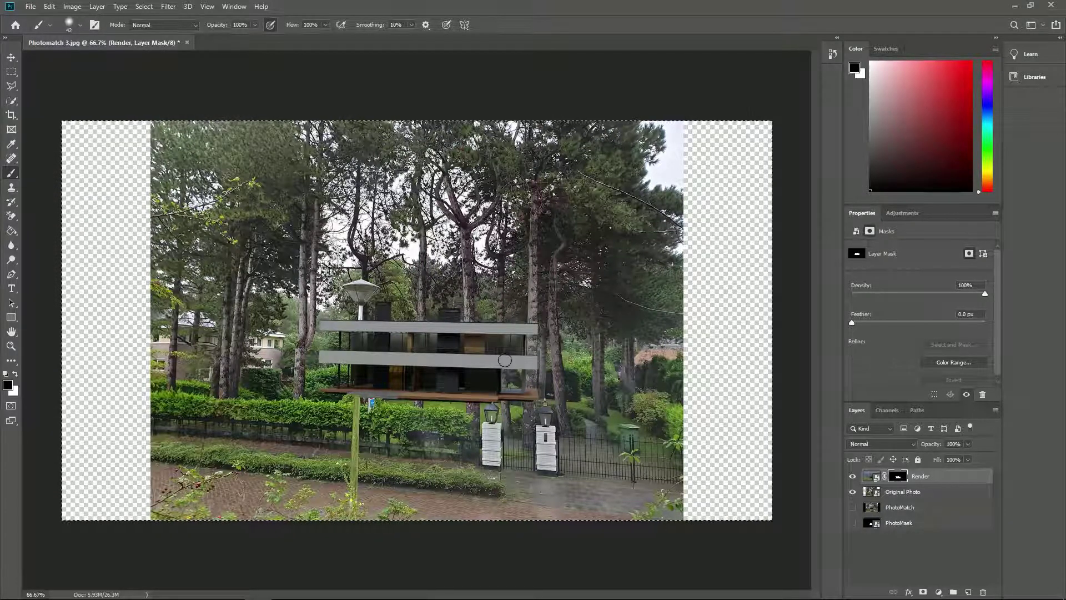
drag(526, 373, 535, 330)
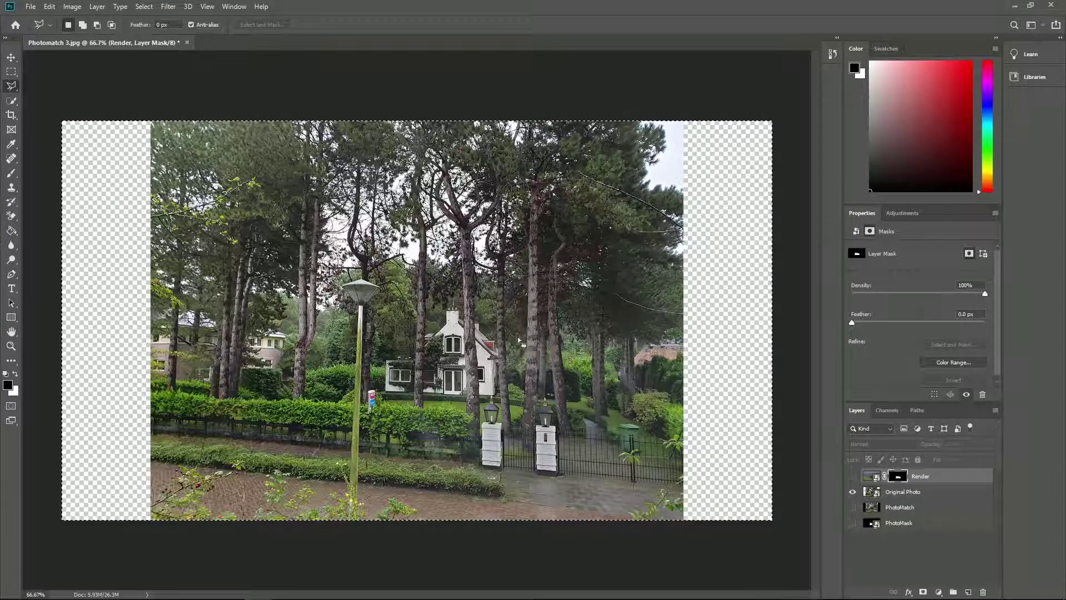
- With Render hidden, outline the thin trunk beside the white house with the Polygonal Lasso, then show Render and fill its mask selection black
click(852, 477)
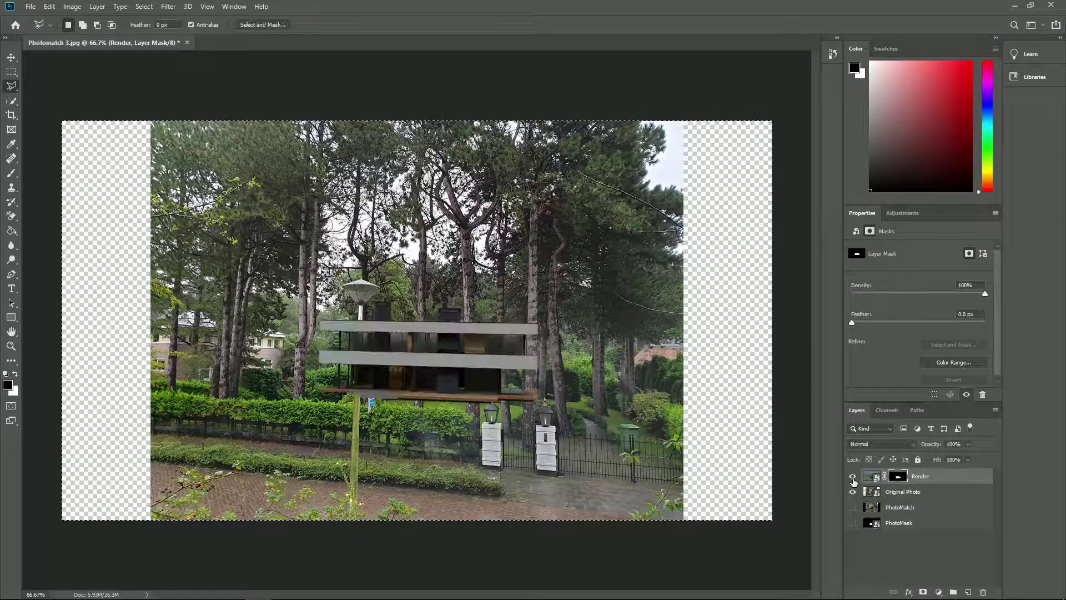
click(853, 477)
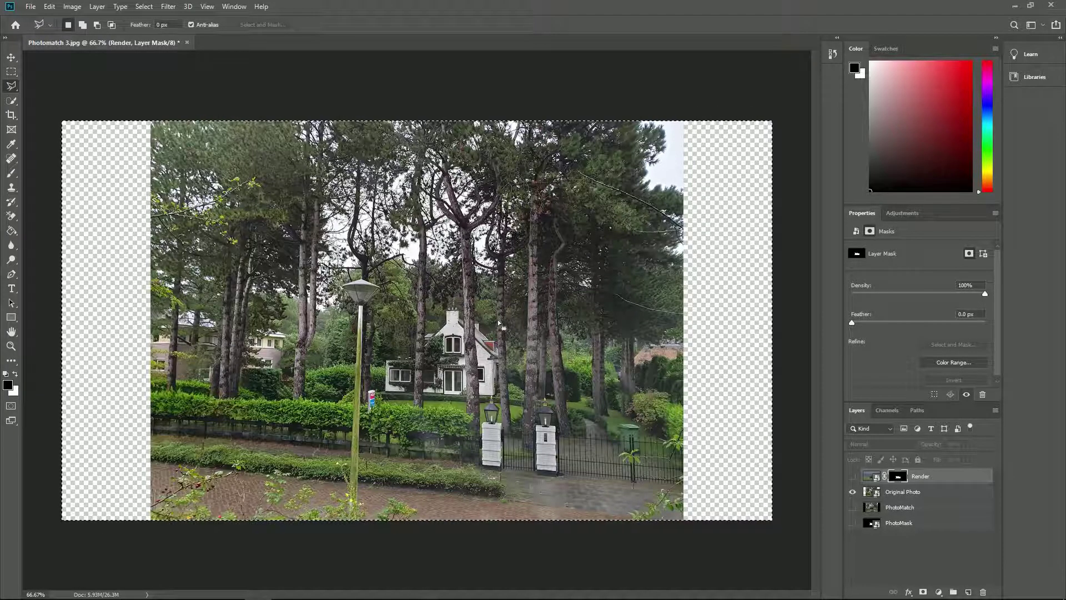
scroll(498, 322, up, 5)
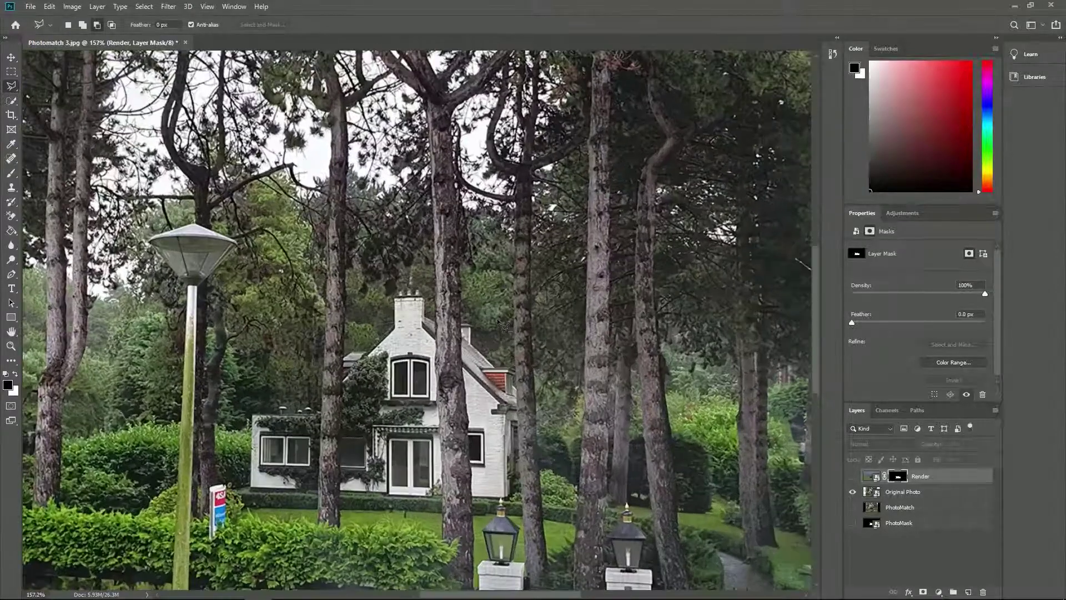
click(514, 320)
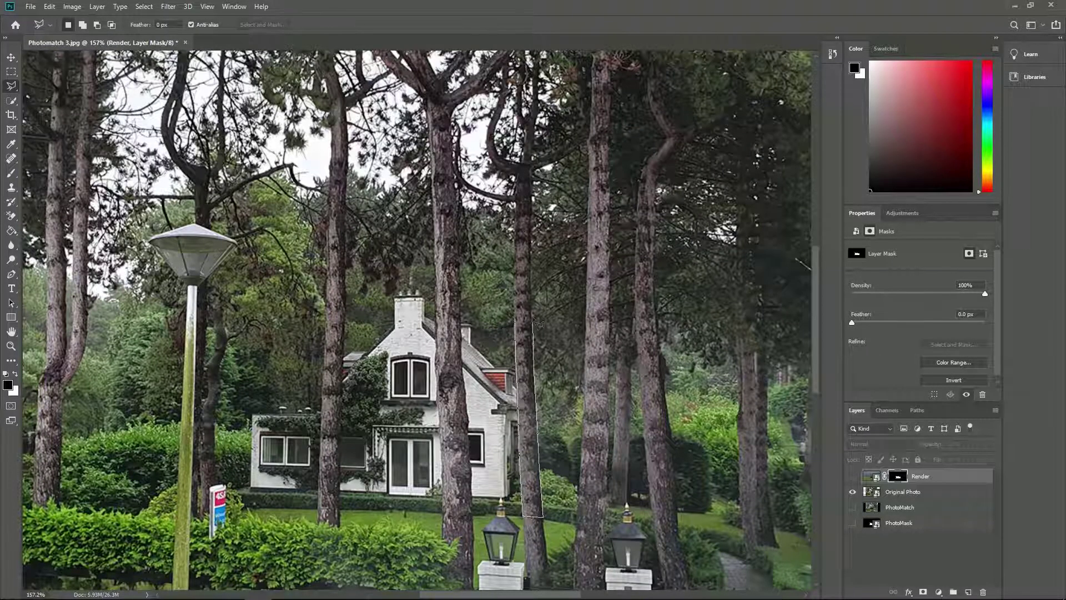
click(516, 319)
click(11, 231)
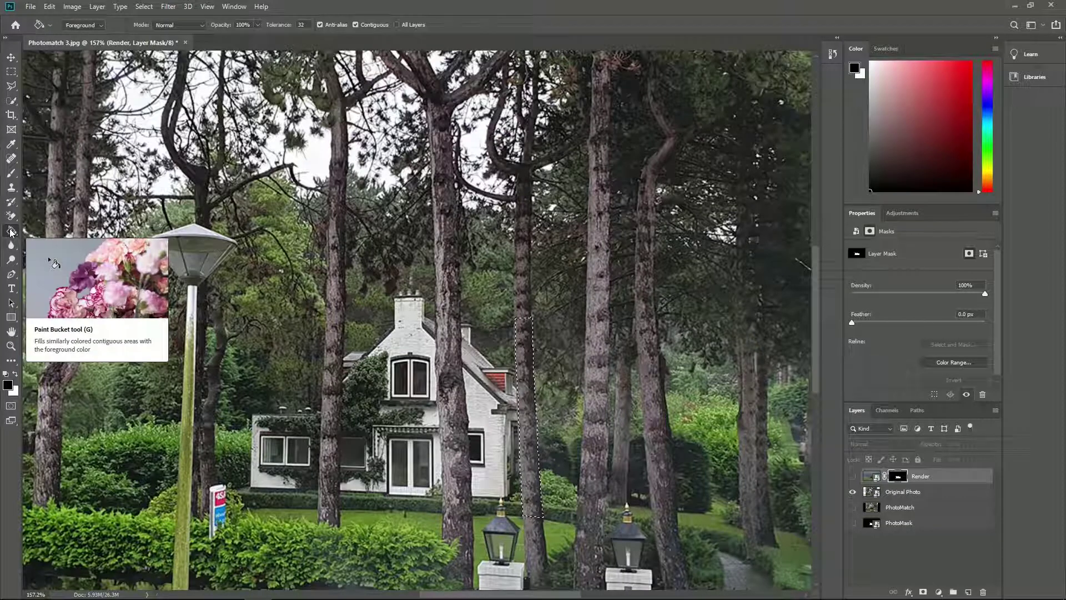
click(852, 476)
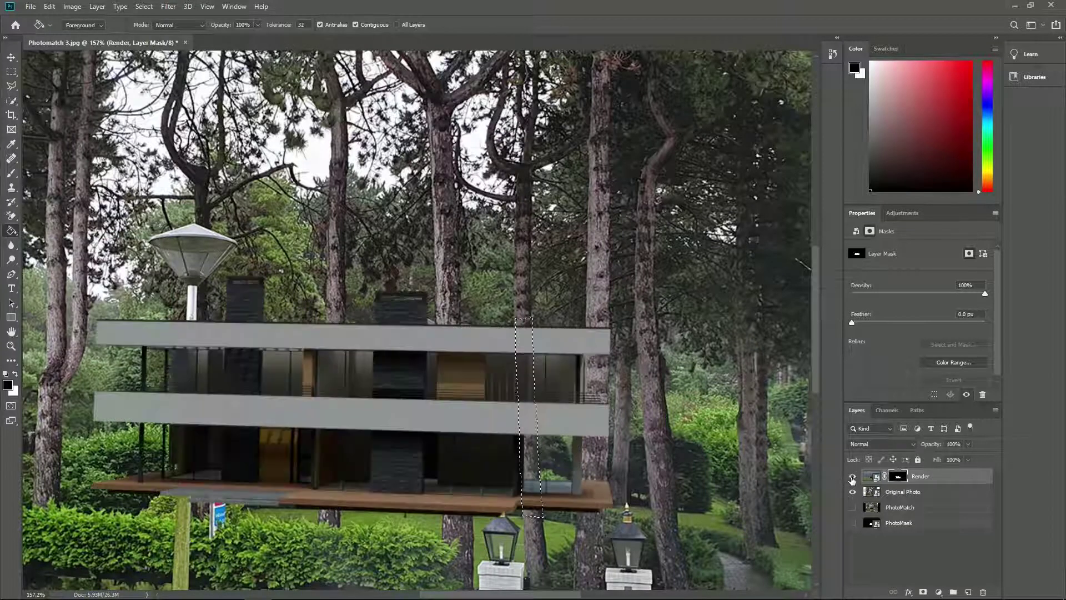
click(523, 397)
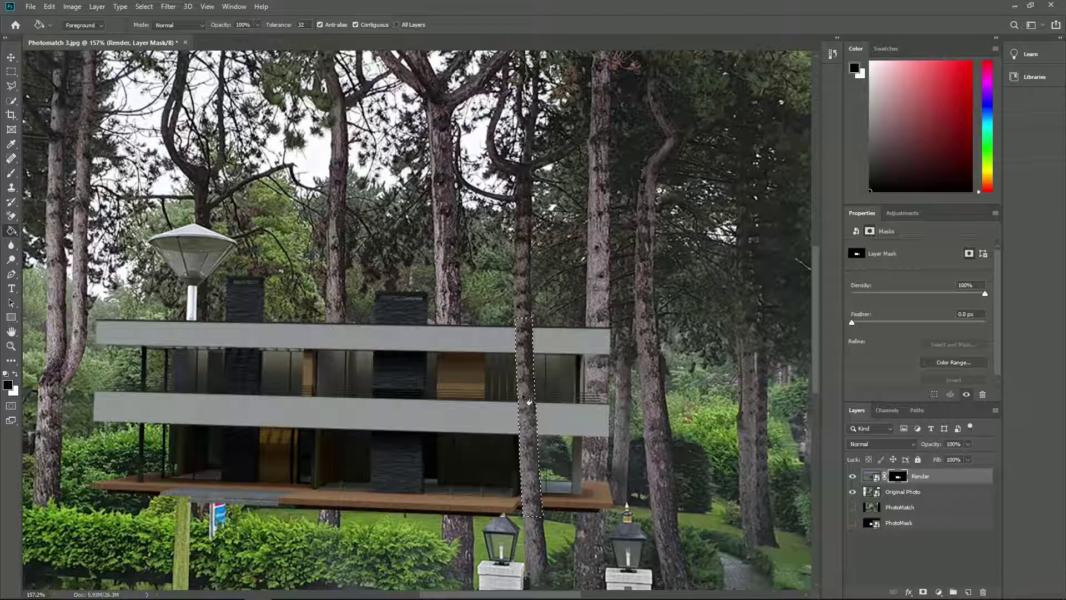
- Hide Render, outline the thick trunk in front of the white house, then show Render again and fill the selection black in its mask
click(853, 476)
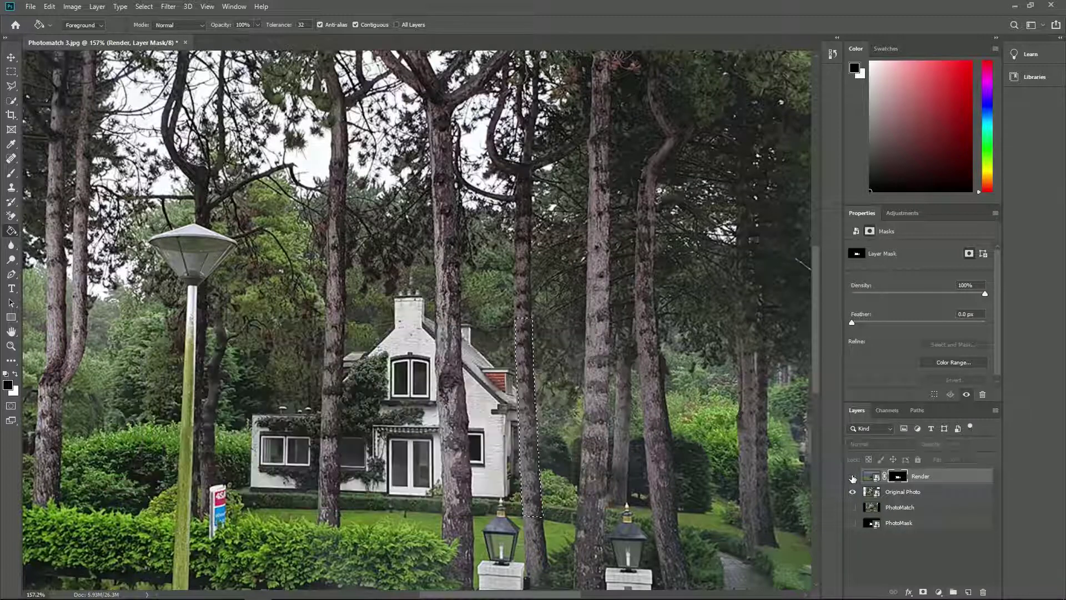
key(l)
click(436, 317)
click(443, 517)
click(473, 519)
click(460, 317)
click(436, 317)
click(852, 477)
key(g)
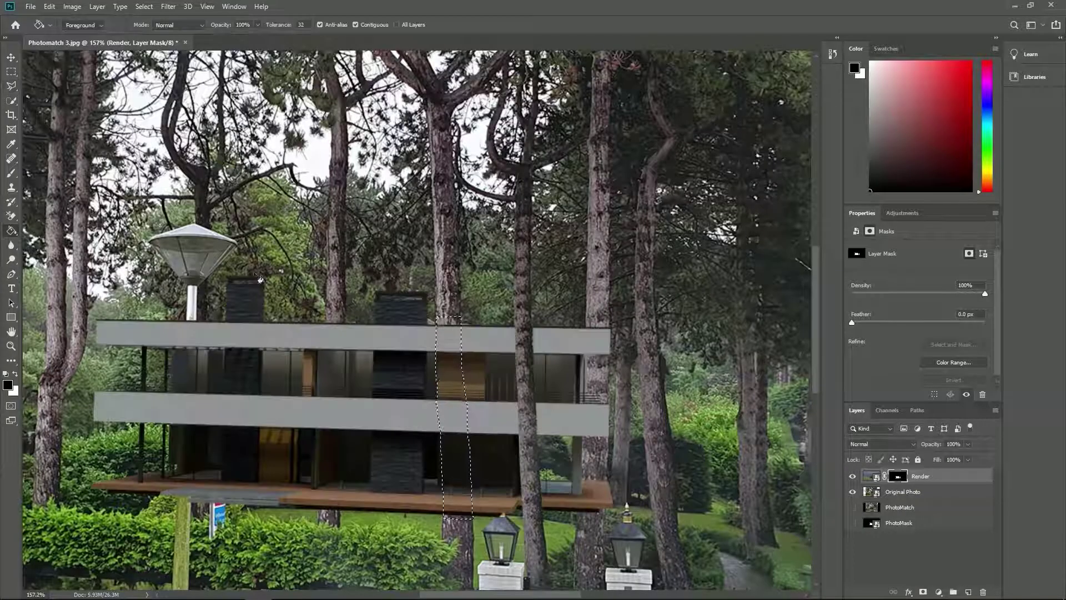
click(452, 417)
- Mask the trunk at the rendered house's right end out of Render by outlining it on the photo and filling the mask selection black
click(853, 476)
key(l)
click(852, 476)
key(g)
click(596, 417)
- Outline and mask the remaining foreground trunk and lamp post out of the Render layer, toggling Render's visibility to trace the photo
click(853, 477)
key(l)
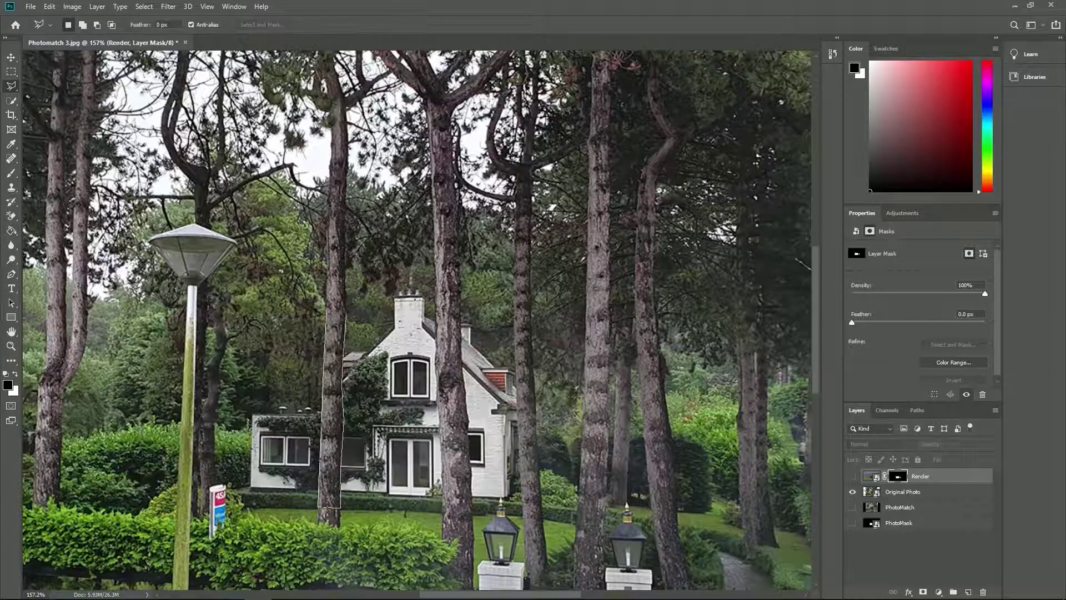
click(853, 476)
click(853, 476)
click(852, 476)
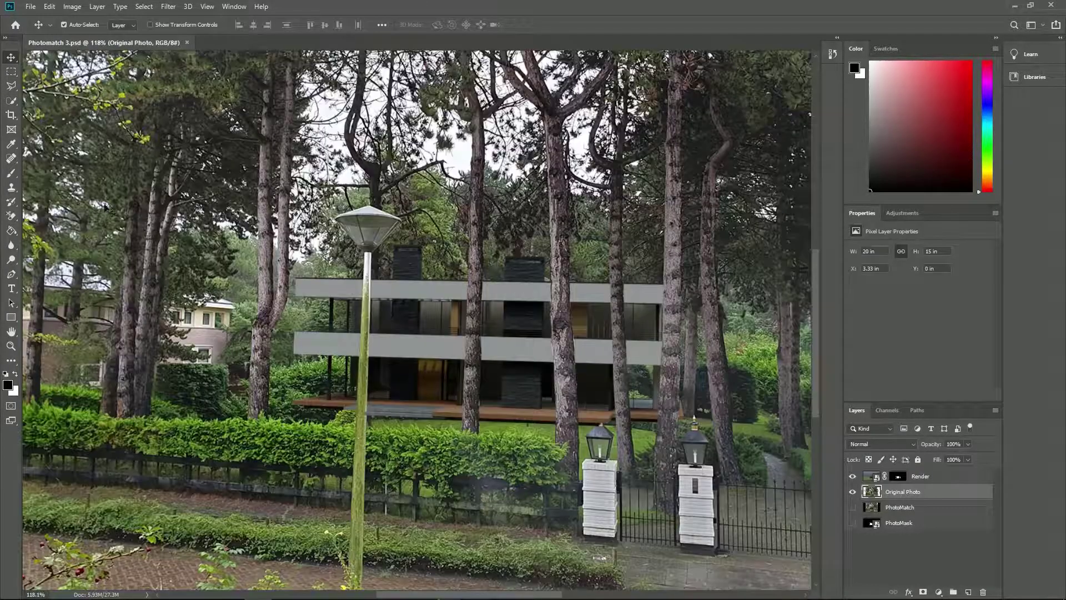
- Paint black with the soft Brush on the Render mask along the house's lower edge to blend it into the grass and hedge
click(10, 174)
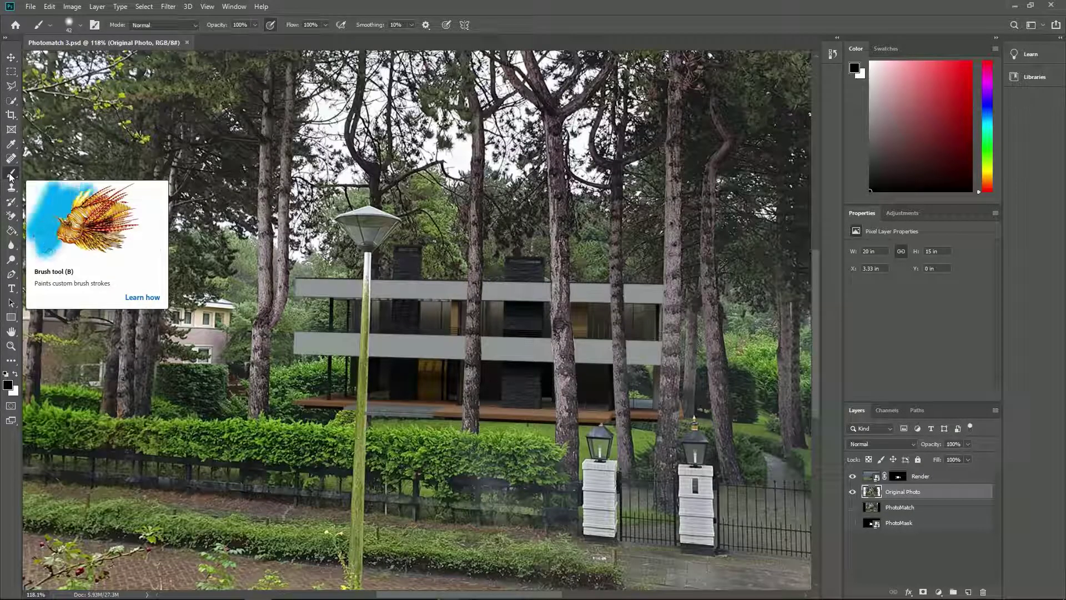
click(899, 477)
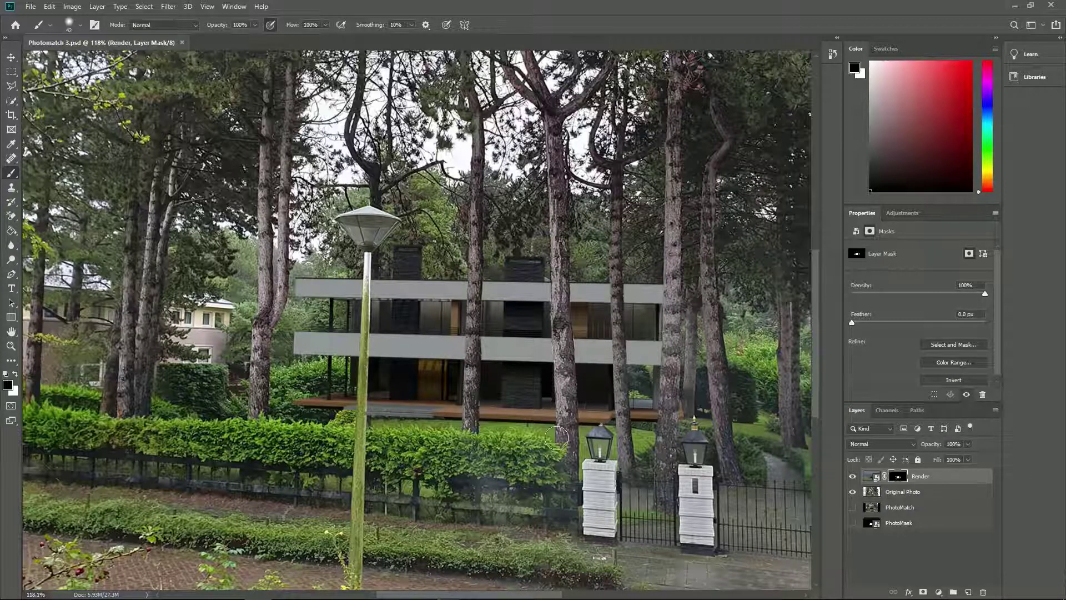
mouse_move(432, 418)
mouse_down()
mouse_move(298, 403)
mouse_move(344, 413)
mouse_up()
mouse_move(489, 419)
mouse_down()
mouse_move(536, 424)
mouse_move(492, 422)
mouse_move(549, 428)
mouse_up()
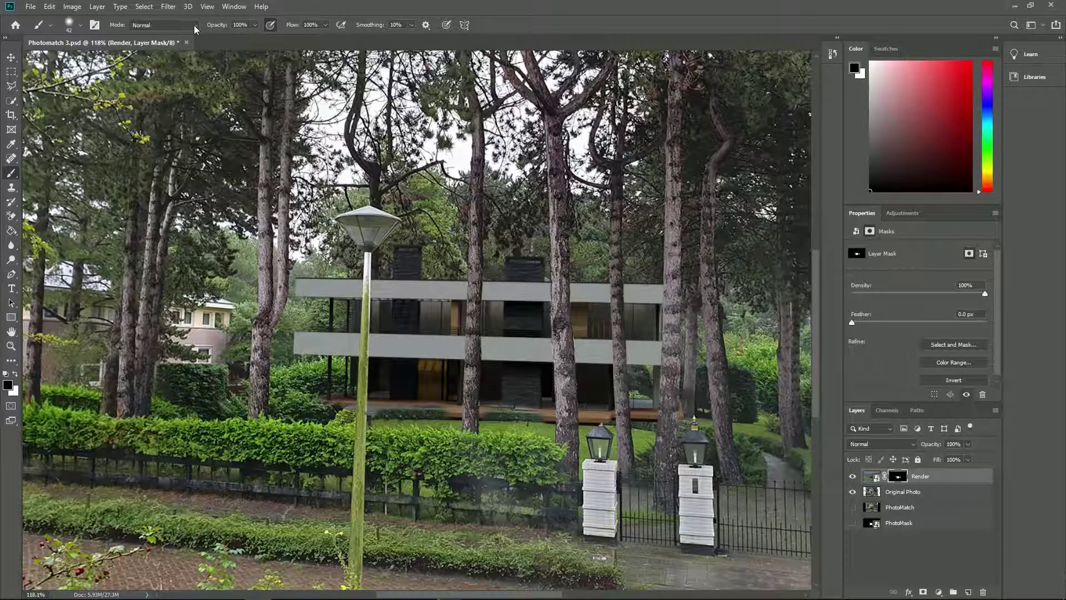
- Reduce the brush size and paint the Render mask black at the terrace's lower right edge between the trunks
click(81, 25)
click(74, 60)
click(647, 420)
drag(648, 422, 654, 422)
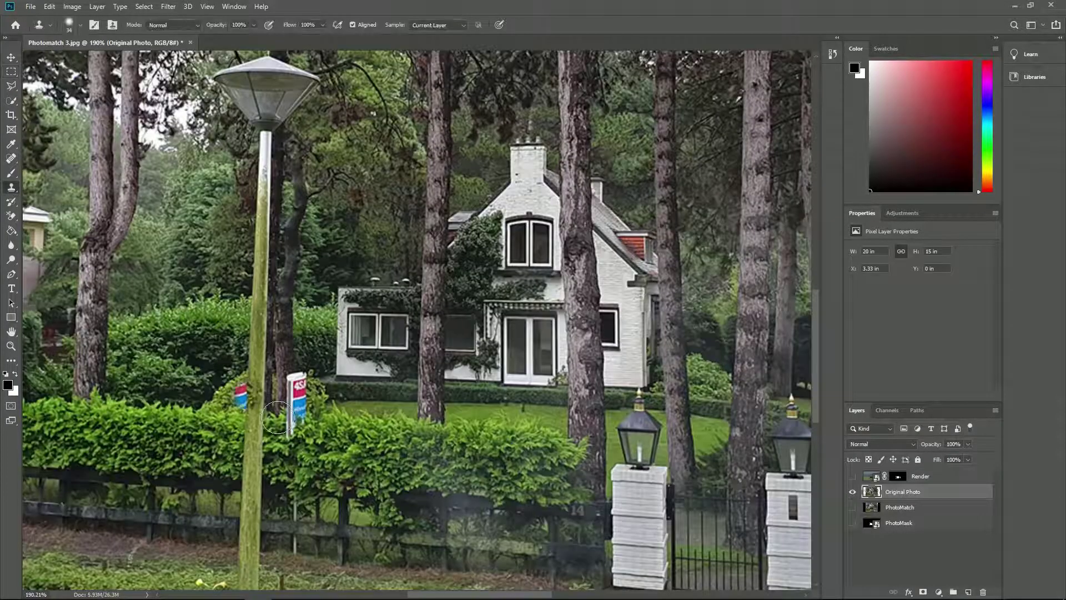
- Undo the stray clone stroke, sample the nearby hedge with the Clone Stamp, and paint over the sale sign on Original Photo
key(ctrl+z)
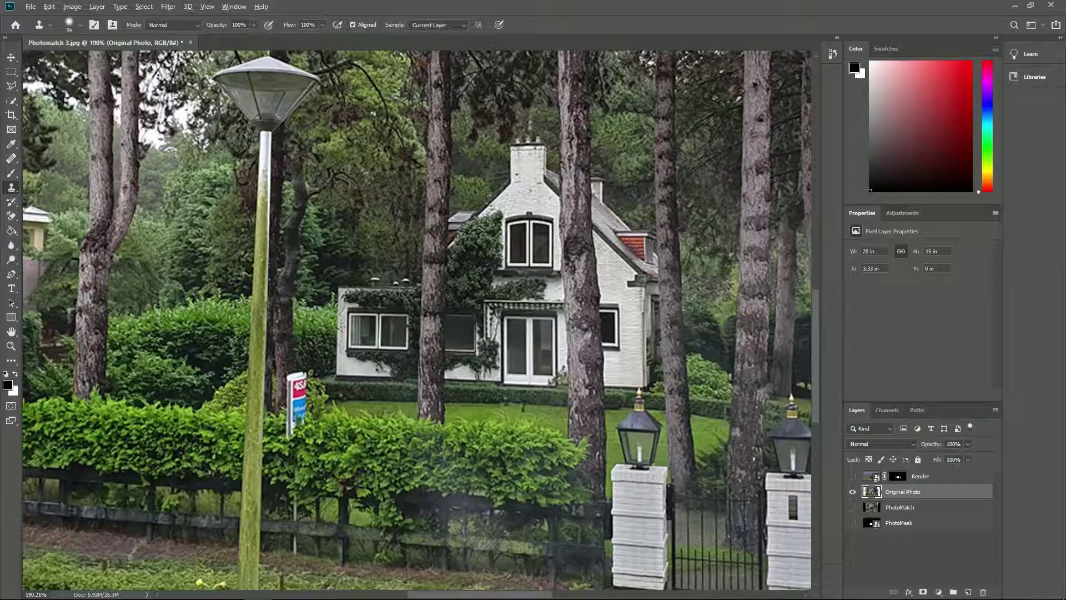
alt+click(371, 429)
mouse_move(323, 429)
mouse_down()
mouse_move(333, 428)
mouse_move(294, 428)
mouse_move(297, 383)
mouse_up()
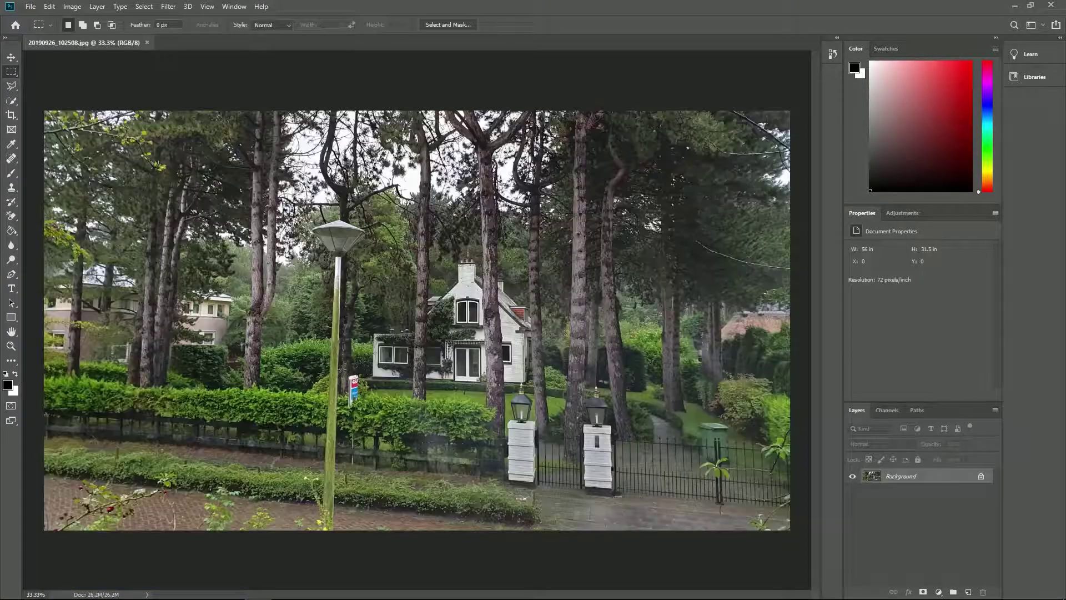
- Select a rectangle around the sale sign and hedge in 20190926_102508.jpg and fill it with Content-Aware at 100% opacity
drag(341, 371, 399, 417)
click(49, 6)
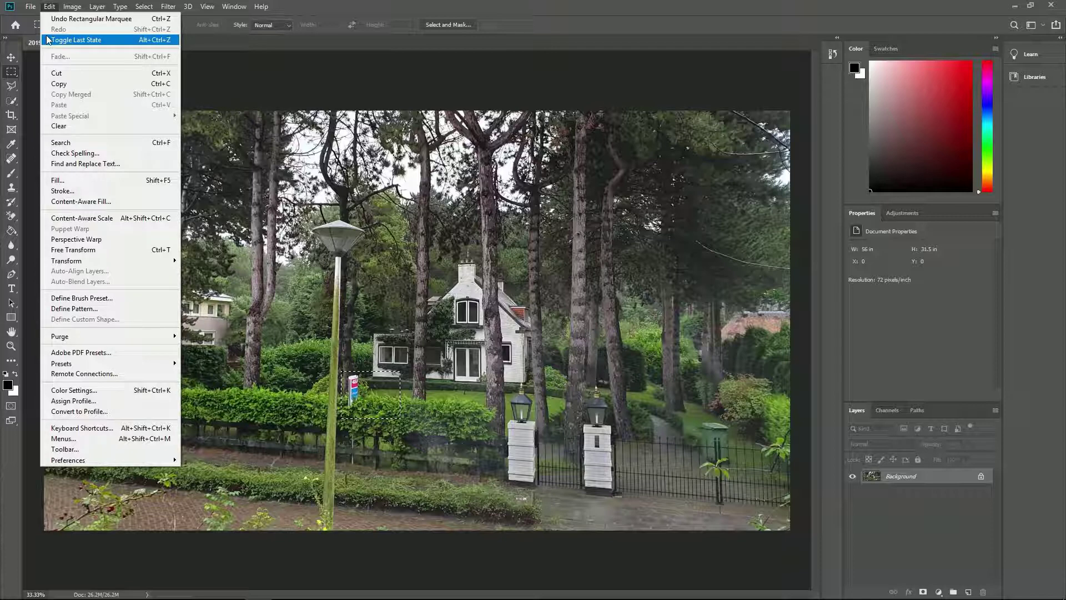
click(57, 180)
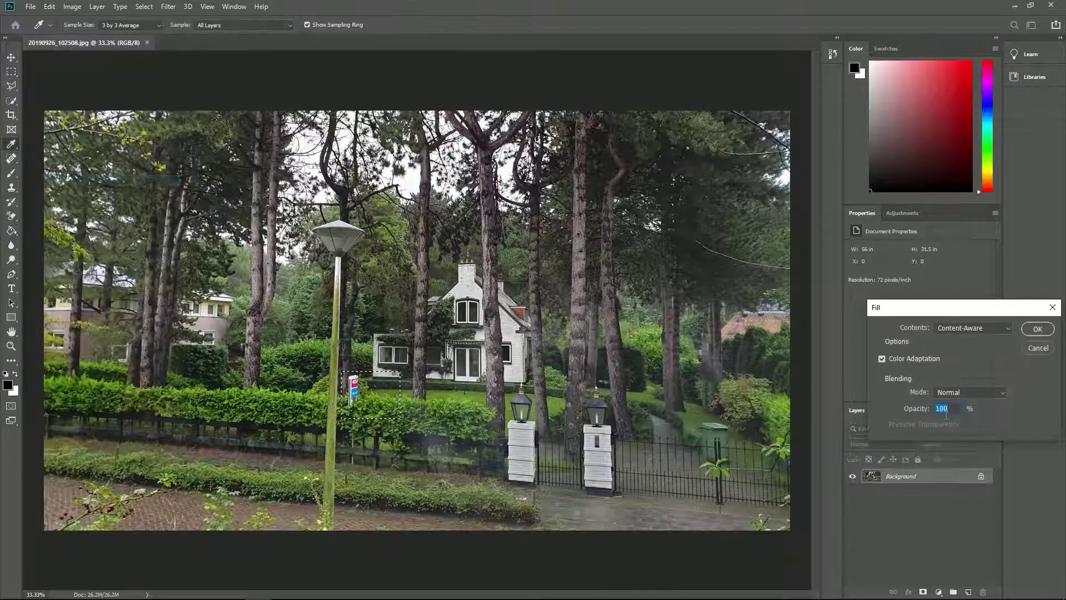
click(1036, 329)
key(m)
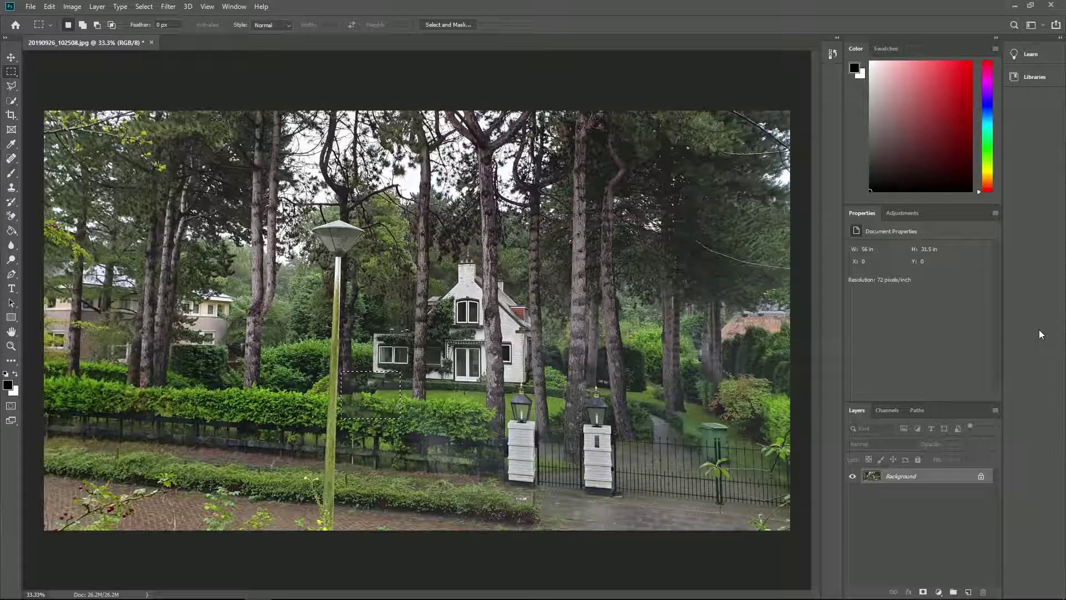
- Undo the Content-Aware fill and the rectangular selection
key(ctrl+z)
key(ctrl+z)
key(ctrl+z)
- Select the sale sign tightly and remove it with Content-Aware Fill, brushing the house and lamp post out of the sampling area and outputting to a new layer
drag(347, 372, 359, 409)
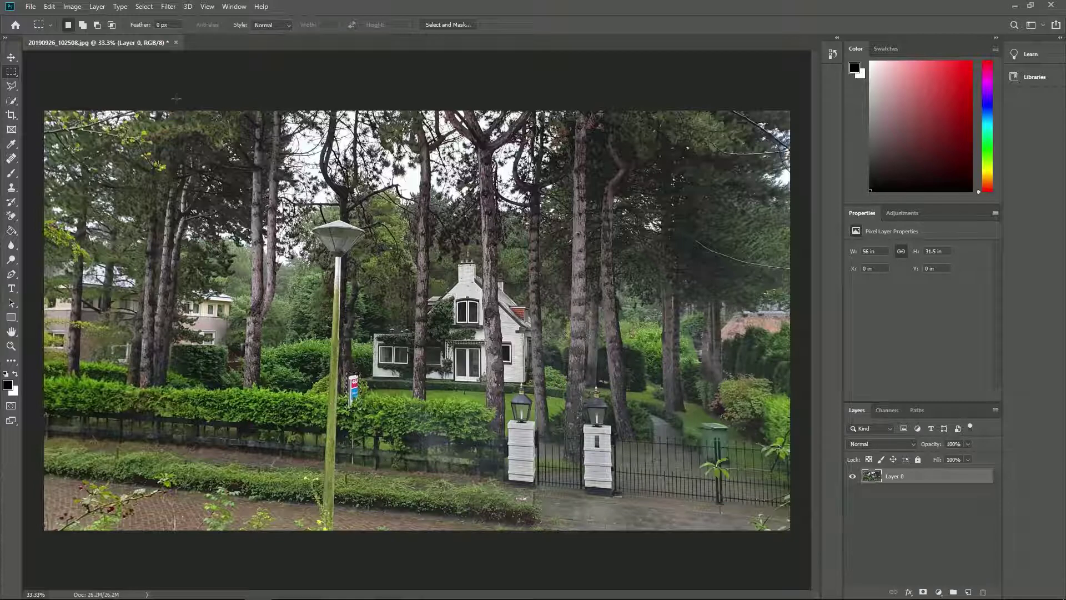
click(50, 7)
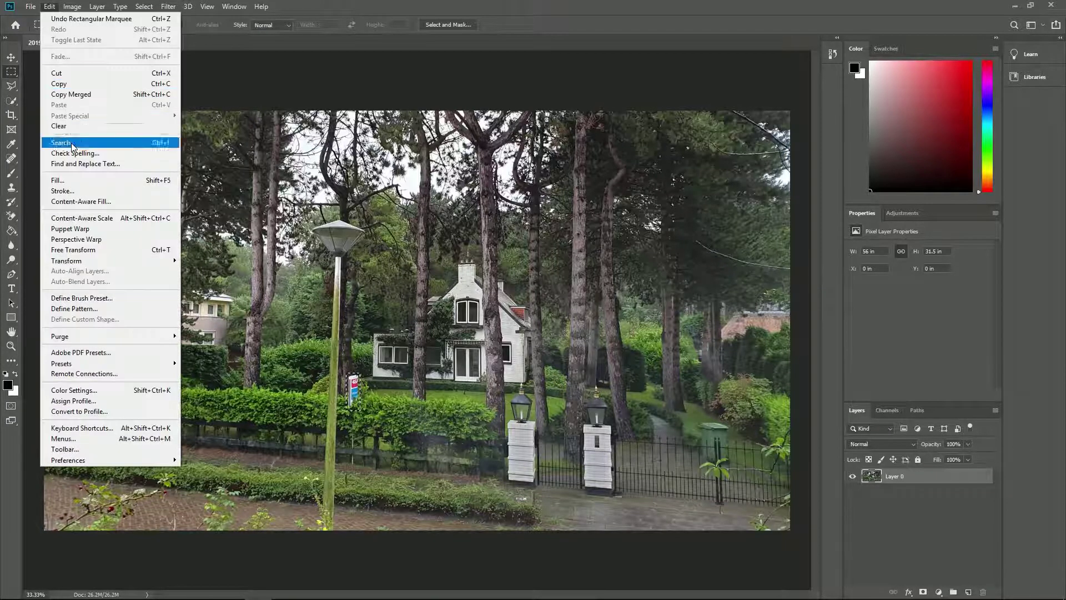
click(81, 201)
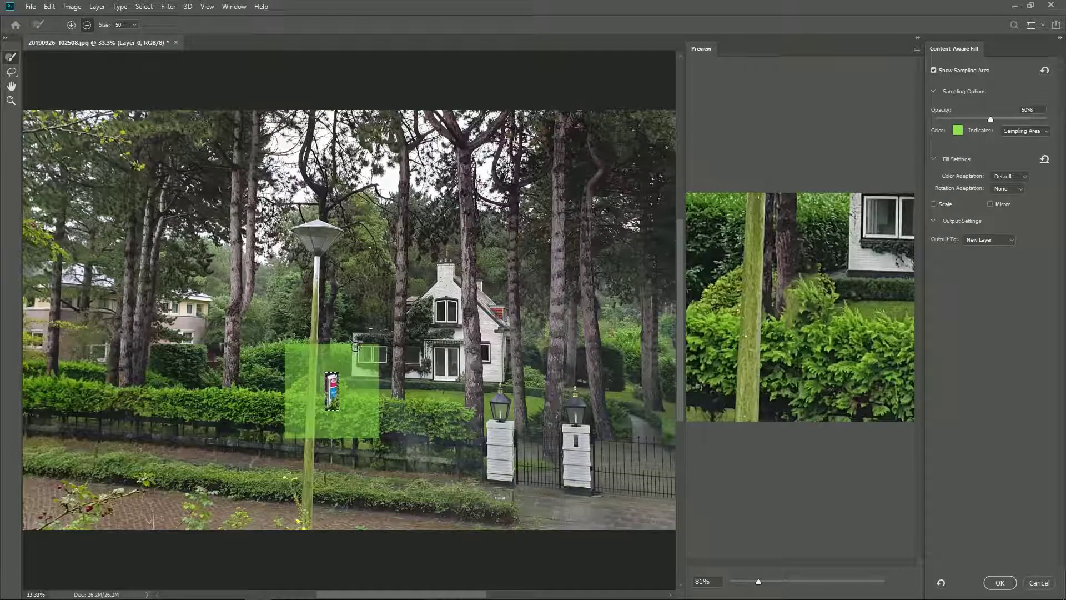
mouse_move(370, 370)
mouse_down()
mouse_move(363, 354)
mouse_move(375, 375)
mouse_up()
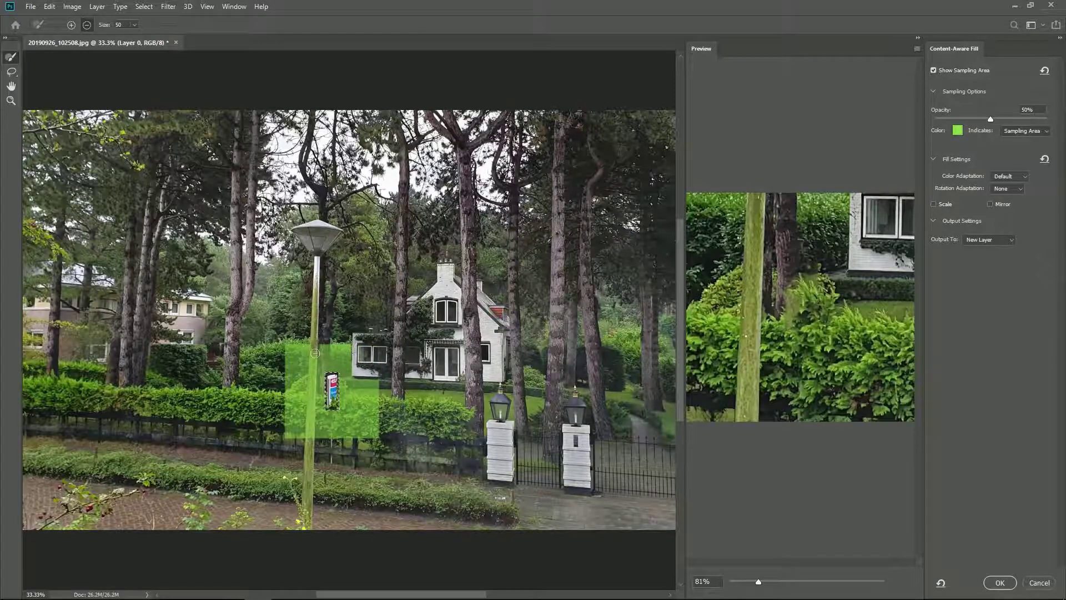
drag(311, 417, 308, 349)
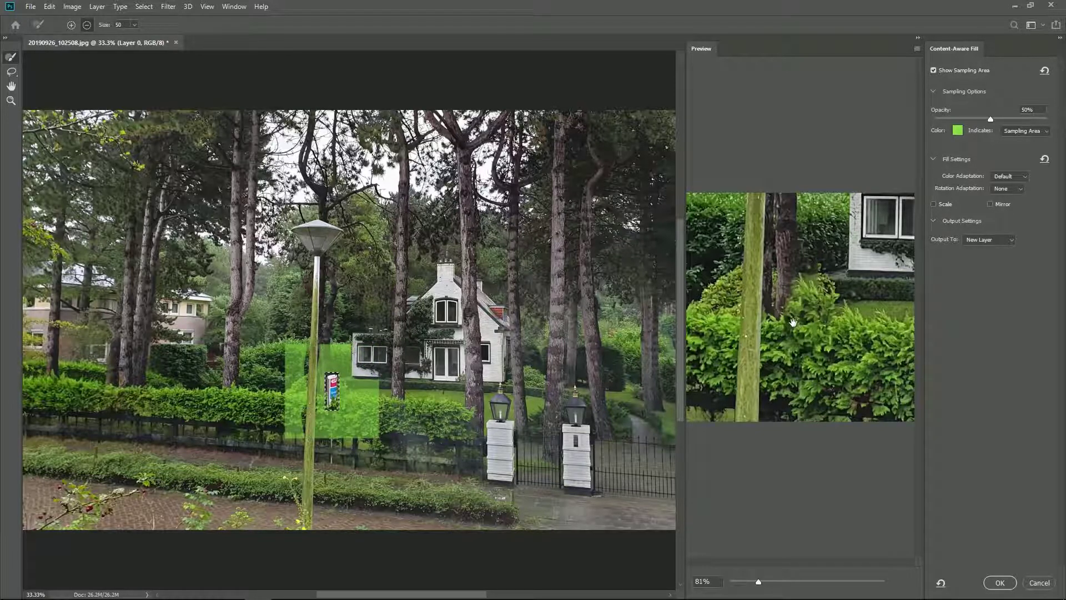
click(1000, 582)
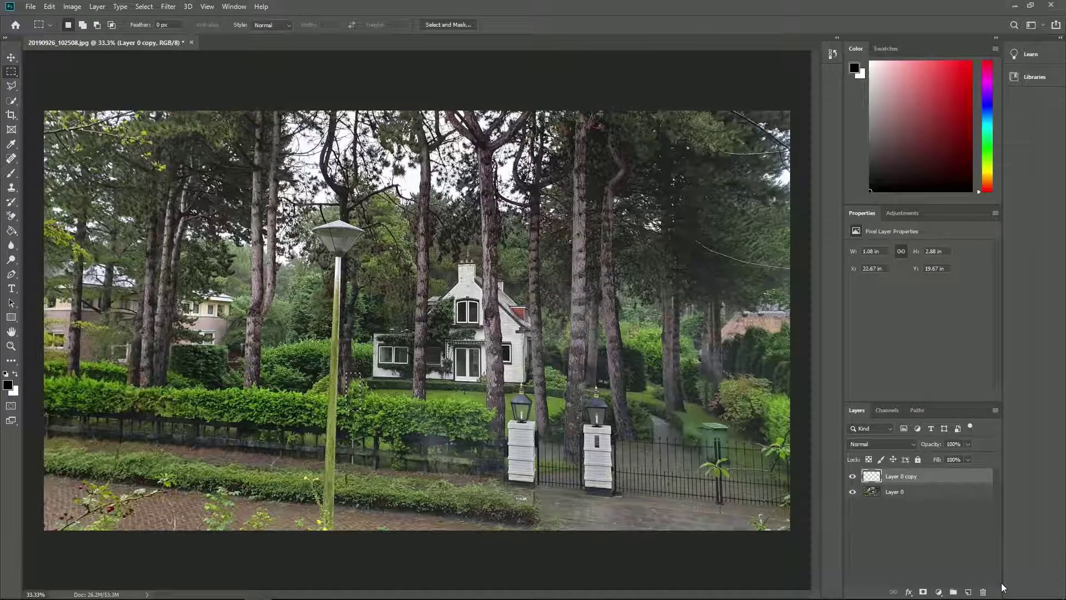